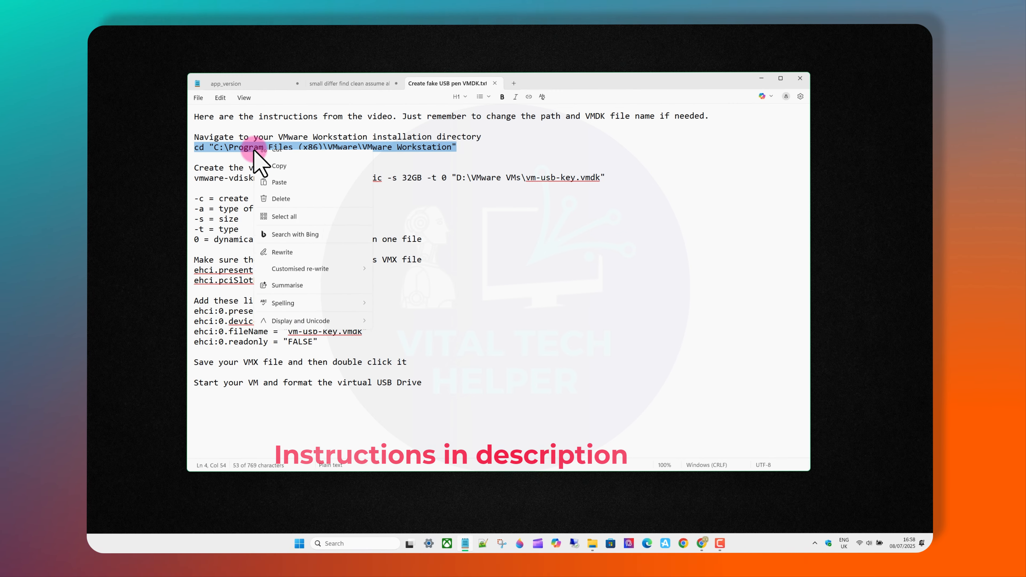
# Copy the cd command from the notes and run it in an administrator Command Prompt to enter C:\Program Files (x86)\VMware\VMware Workstation
pyautogui.click(292, 193)
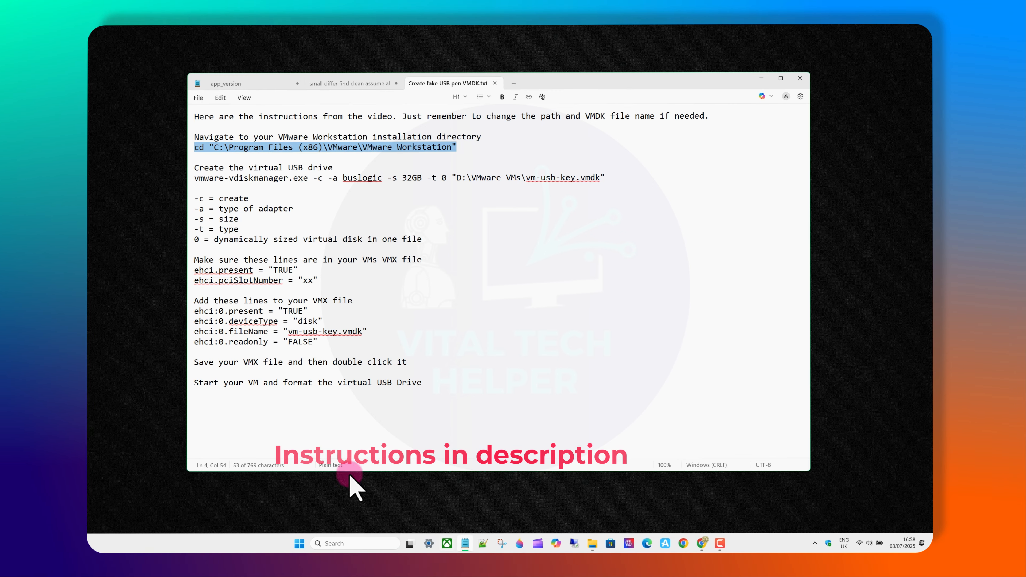
pyautogui.click(363, 543)
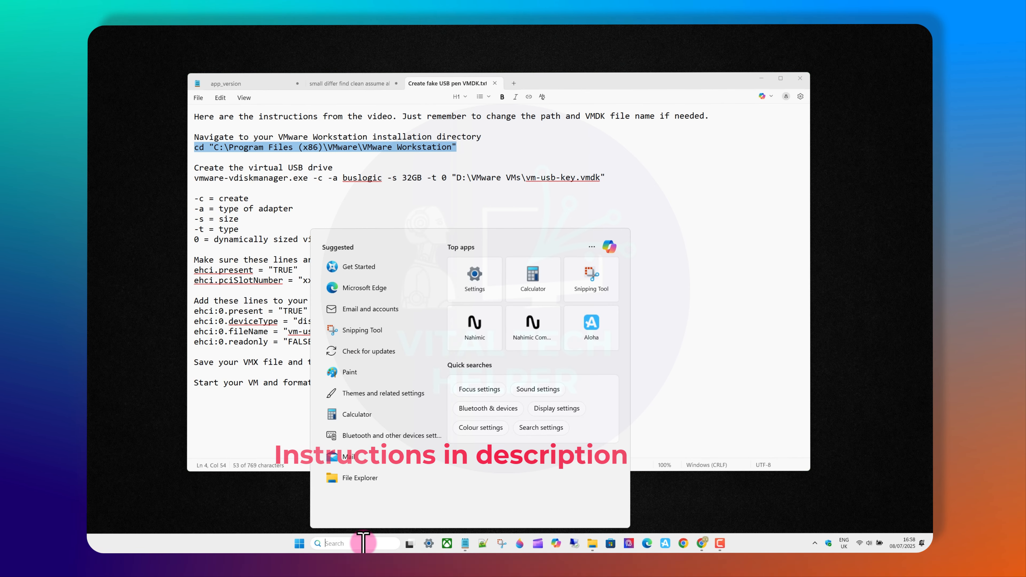
pyautogui.write('cmd')
pyautogui.click(444, 353)
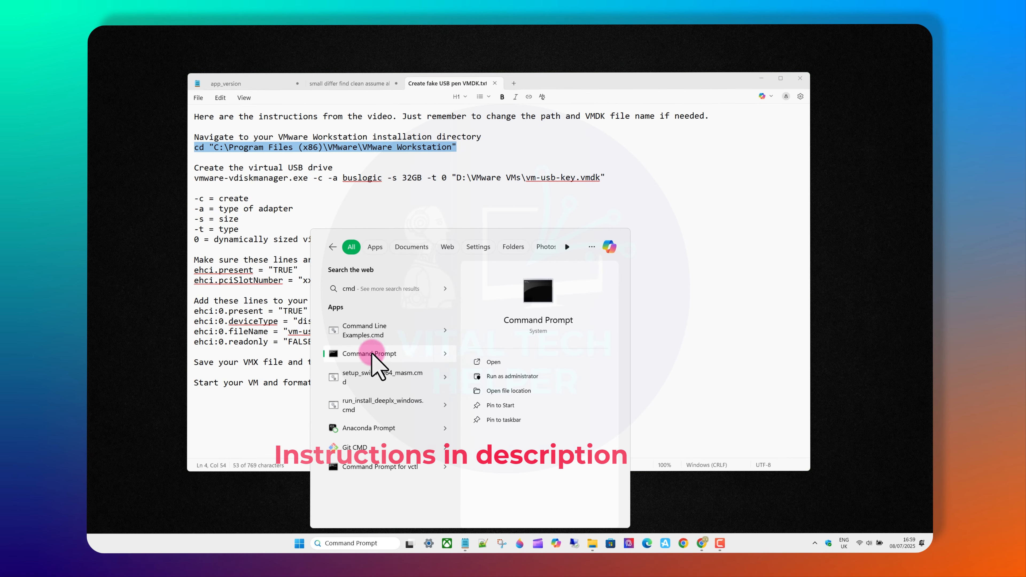
pyautogui.click(519, 376)
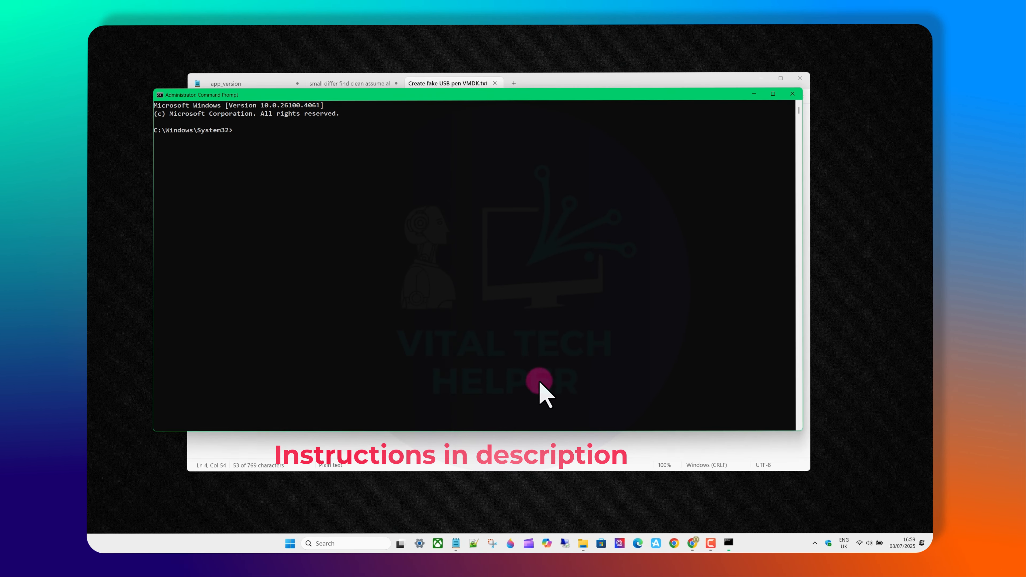
pyautogui.rightClick(259, 133)
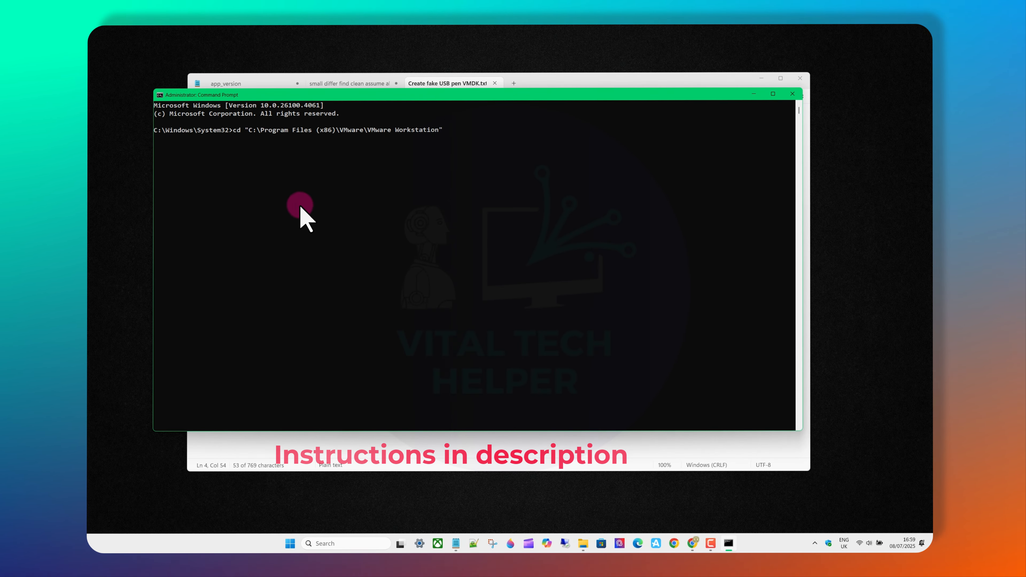
pyautogui.press('Return')
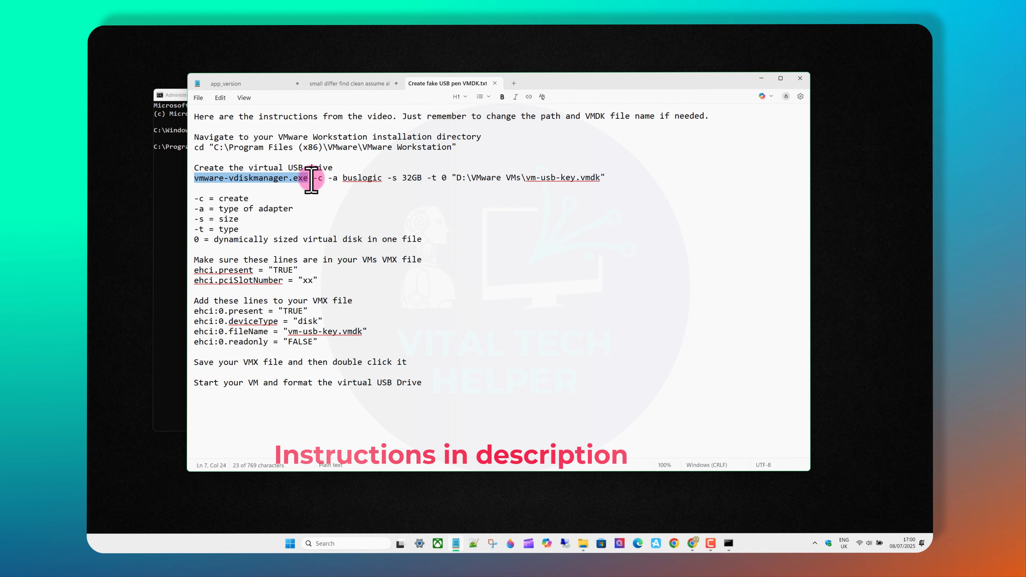
pyautogui.click(466, 149)
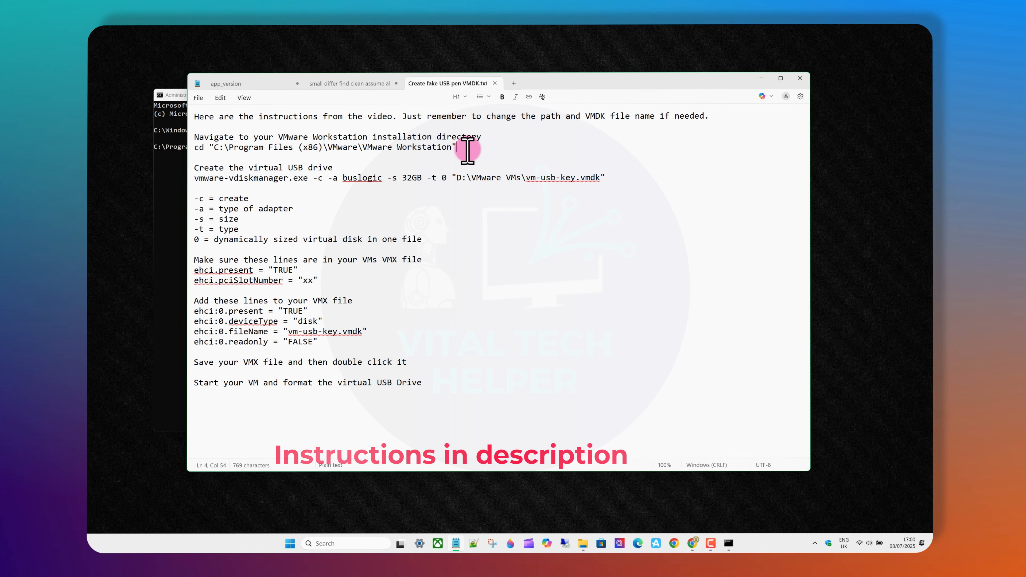
pyautogui.moveTo(194, 178); pyautogui.dragTo(458, 181)
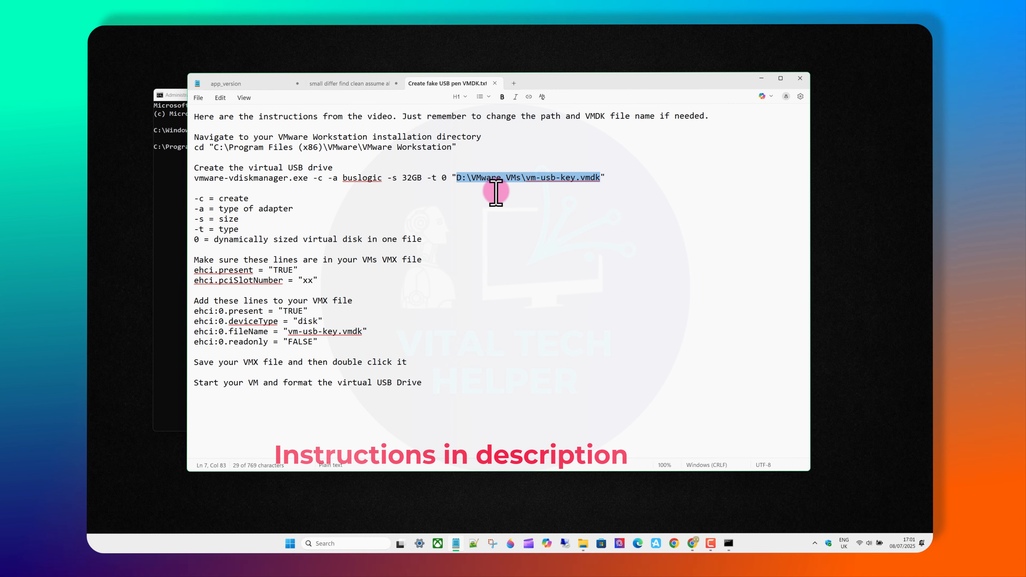
pyautogui.click(500, 219)
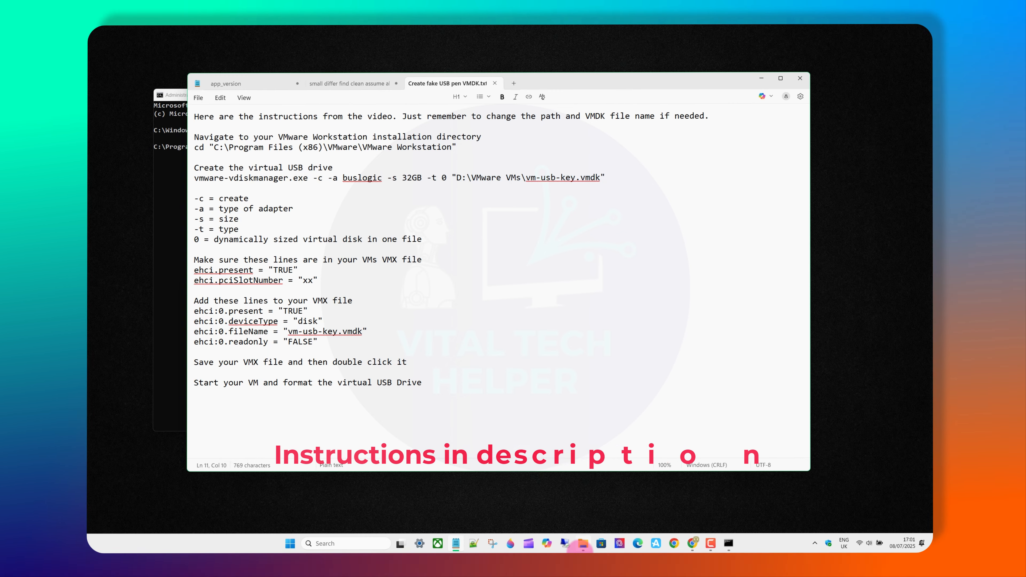
# Switch to File Explorer and copy the full path of the VMs folder under Documents\VMWare
pyautogui.moveTo(580, 549)
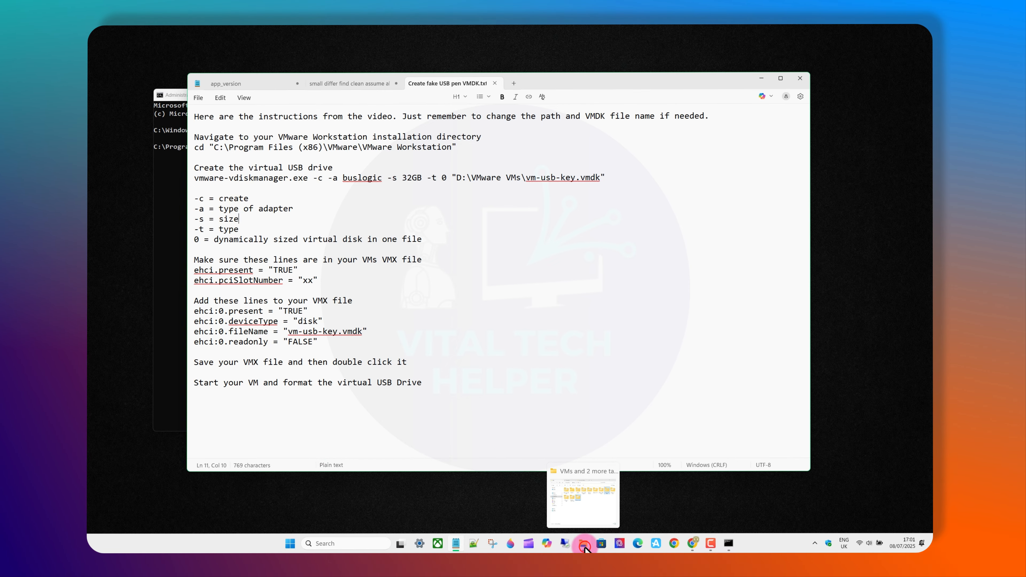
pyautogui.click(584, 545)
pyautogui.click(442, 215)
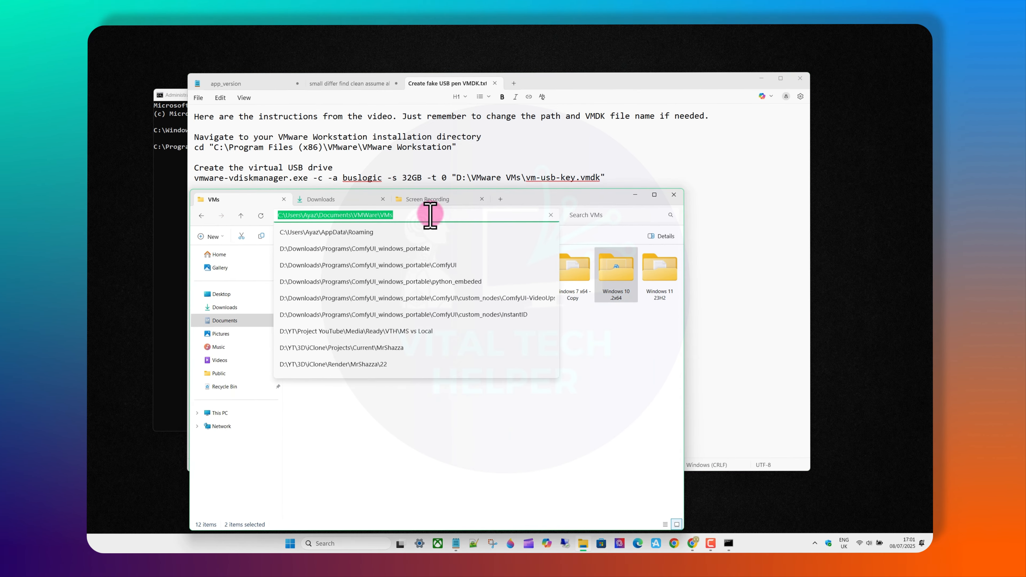
pyautogui.rightClick(368, 215)
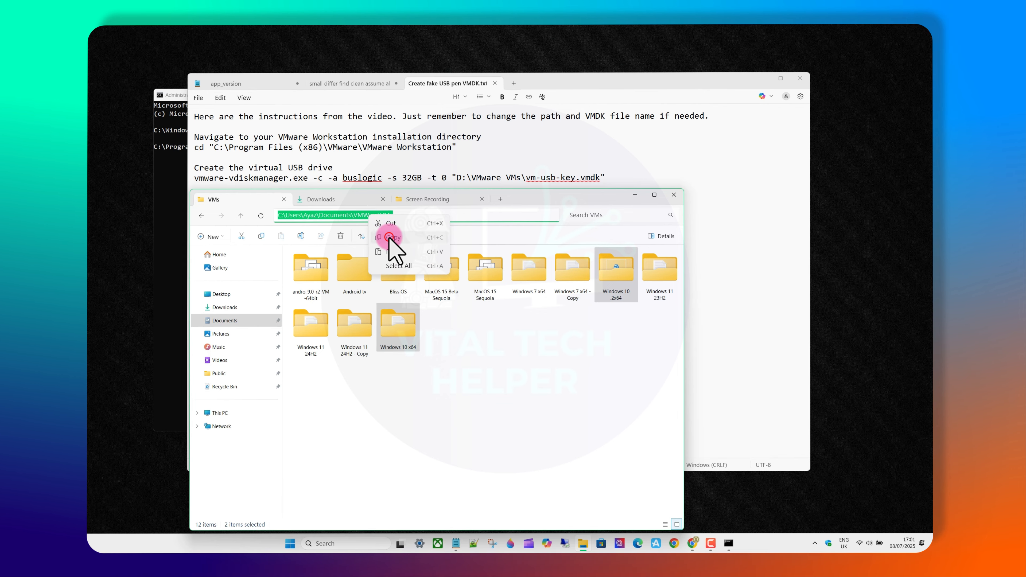
pyautogui.click(632, 194)
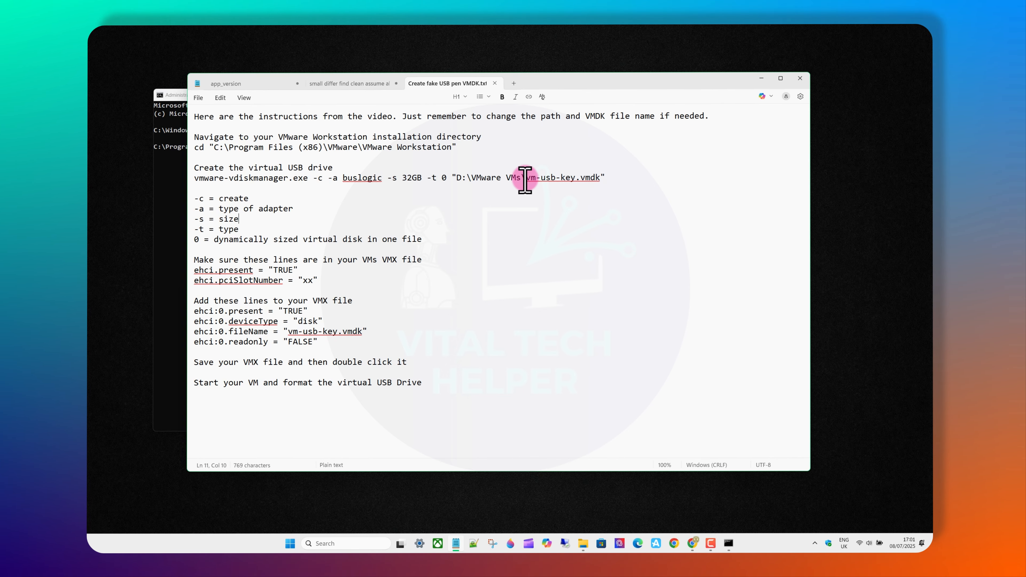
# Replace D:\VMware VMs\ in the notes' vmware-vdiskmanager command with the copied VMs folder path, adding a backslash before vm-usb-key.vmdk
pyautogui.moveTo(471, 180); pyautogui.dragTo(454, 181)
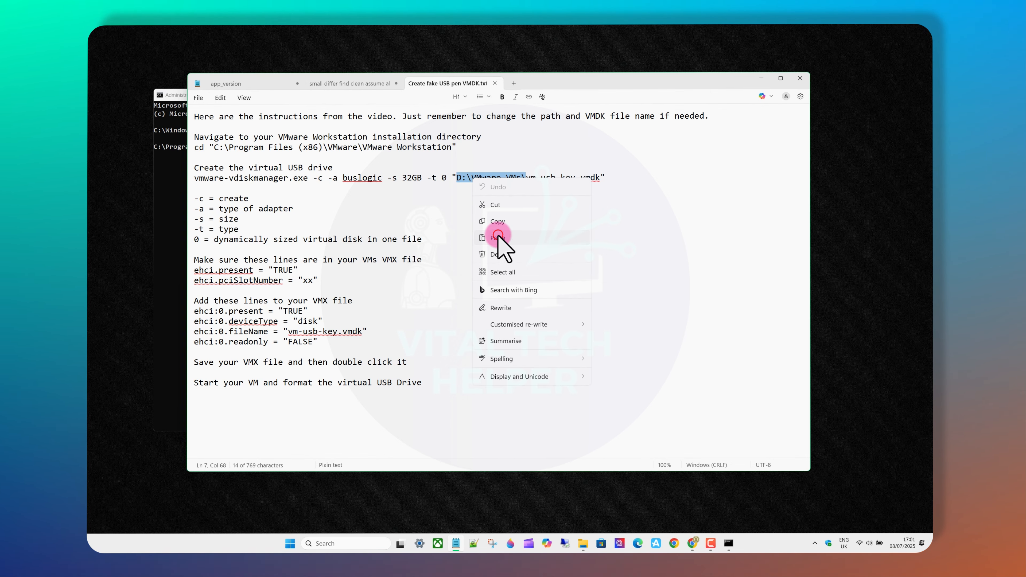
pyautogui.click(496, 237)
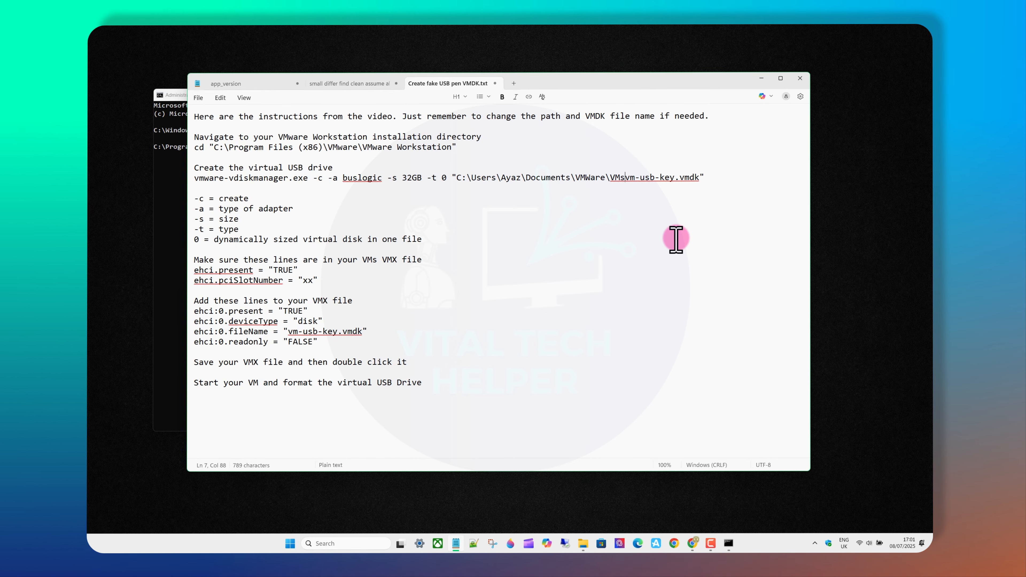
pyautogui.write('\\')
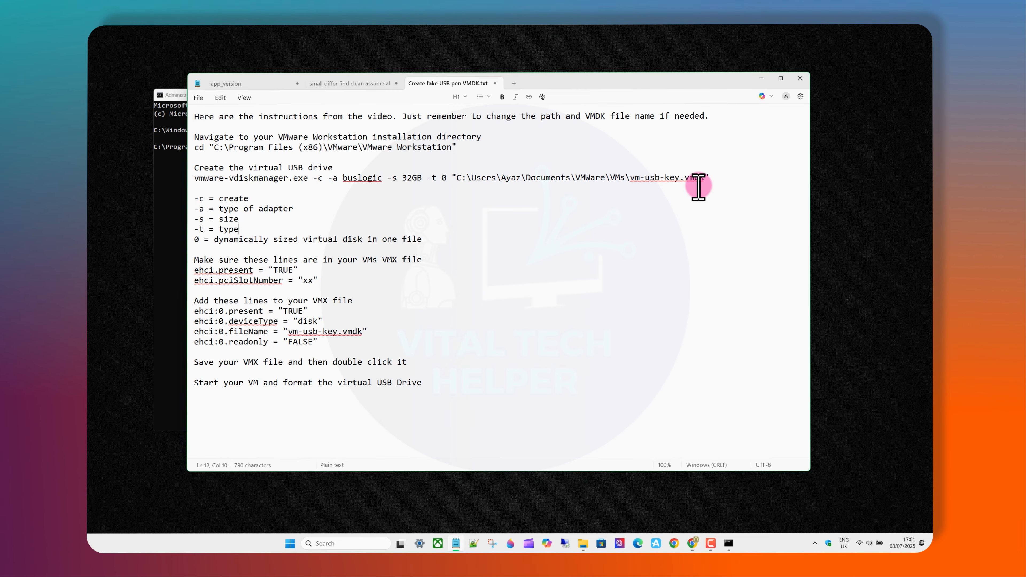
# Run the edited vmware-vdiskmanager command in Command Prompt to create the 32GB buslogic disk vm-usb-key.vmdk, and minimise Command Prompt and Notepad
pyautogui.moveTo(718, 179); pyautogui.dragTo(443, 179)
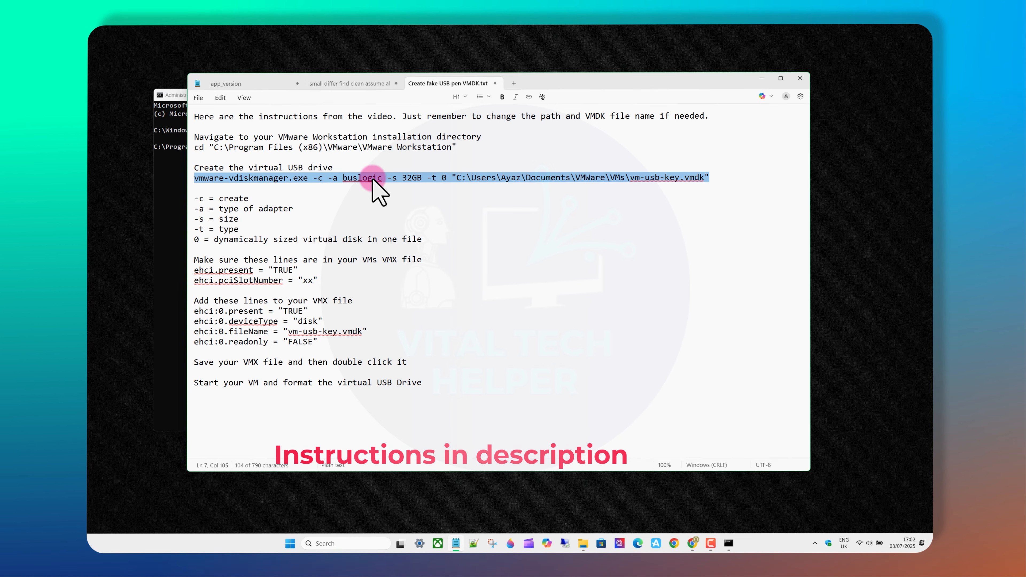
pyautogui.tripleClick(204, 179)
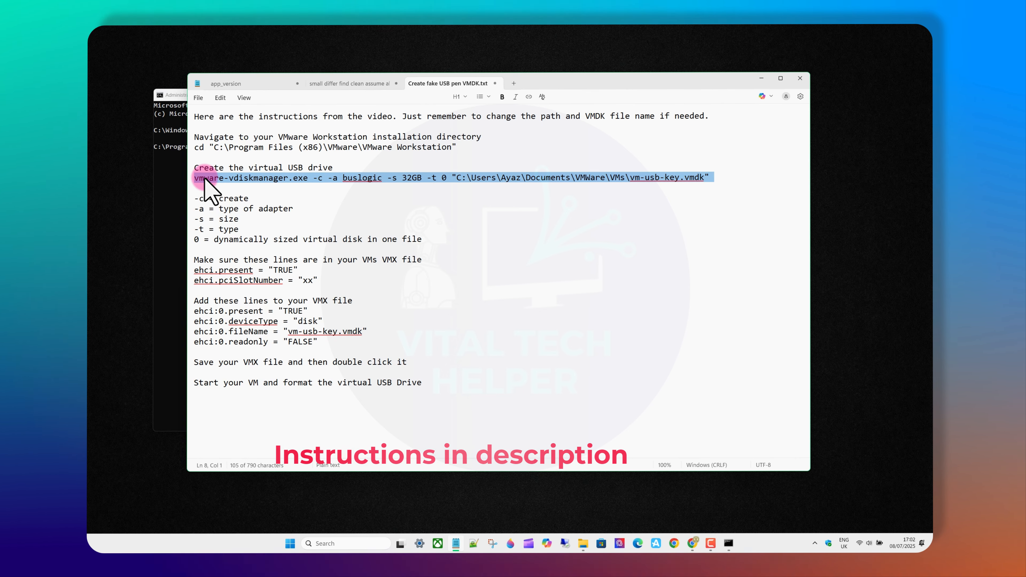
pyautogui.rightClick(204, 178)
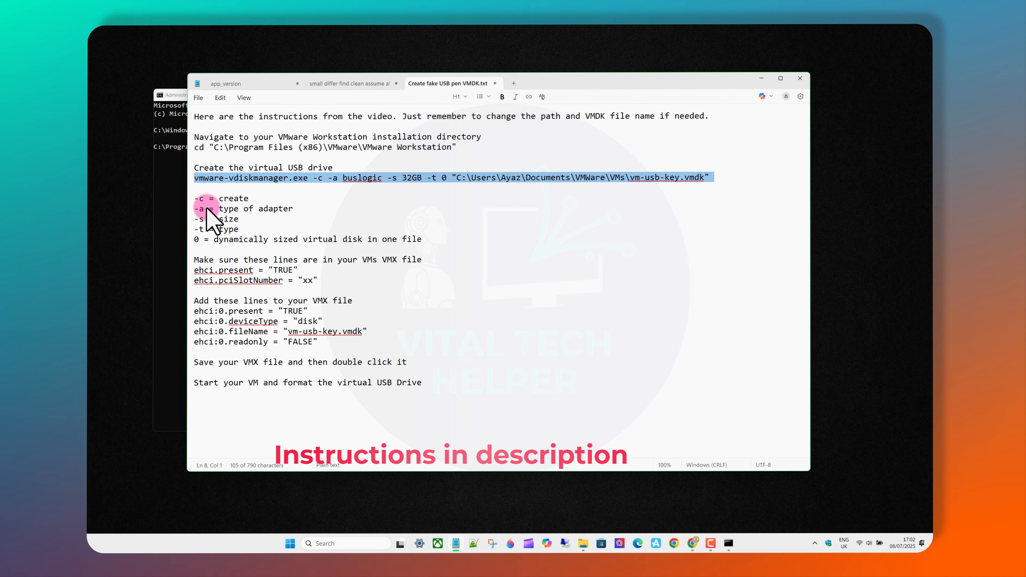
pyautogui.click(178, 201)
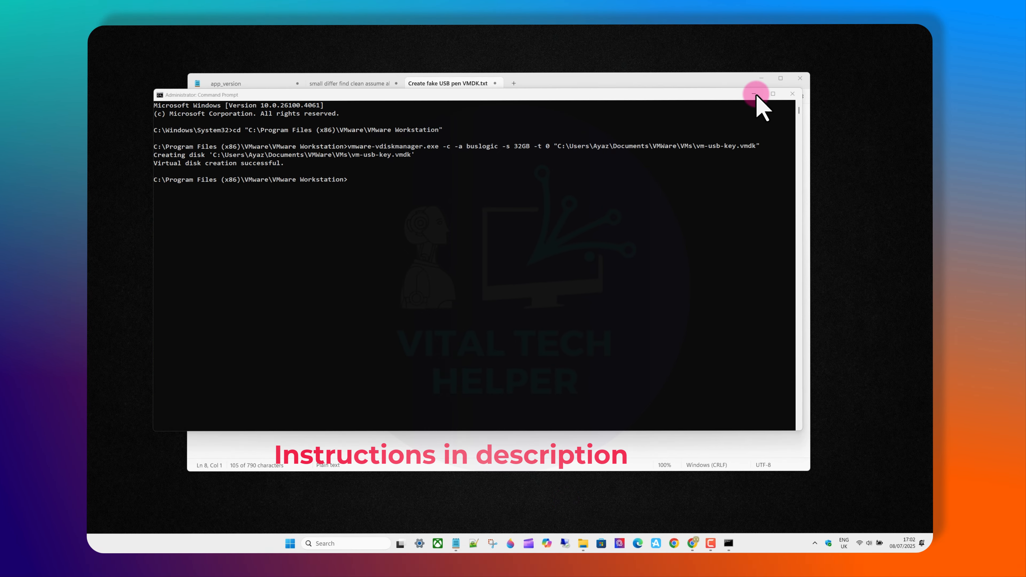
pyautogui.click(754, 94)
pyautogui.click(761, 78)
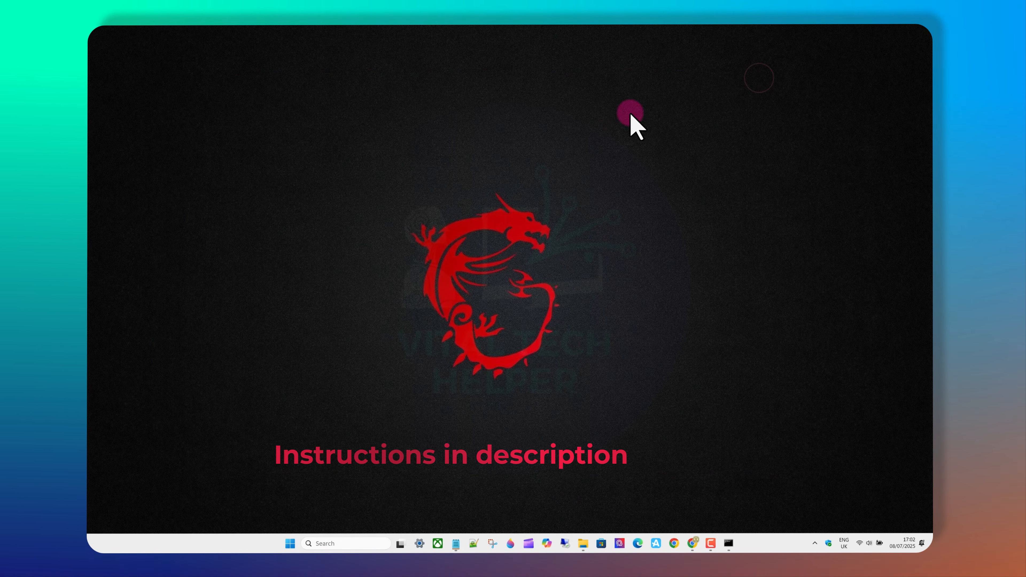
# Refresh the VMs folder in File Explorer and copy the vm-usb-key.vmdk file
pyautogui.click(574, 547)
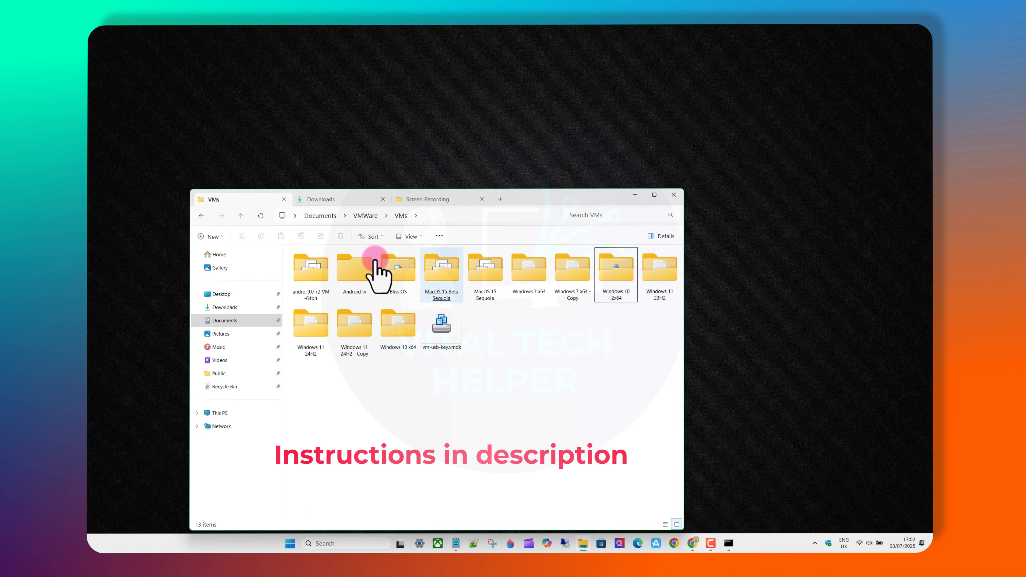
pyautogui.click(260, 215)
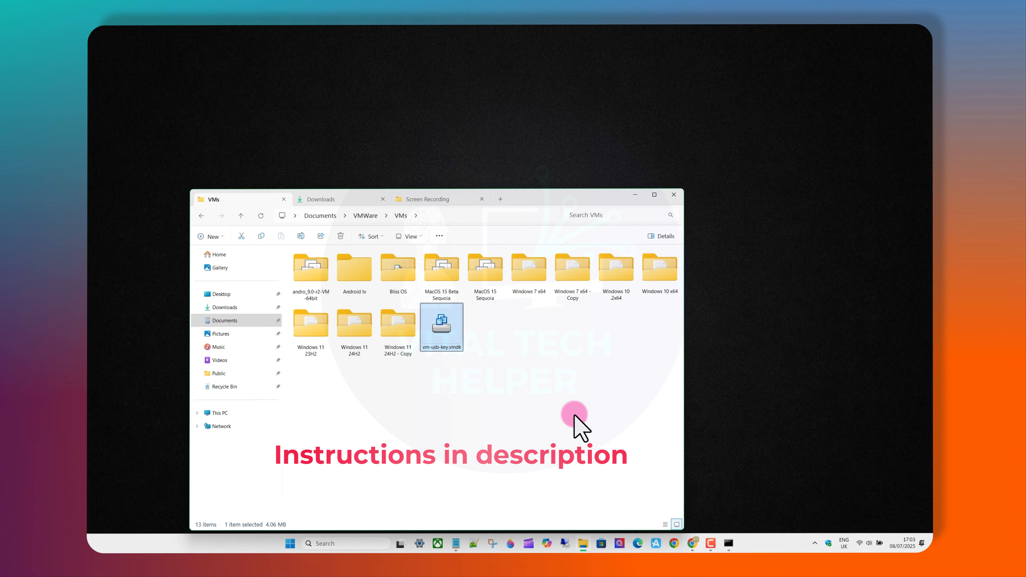
pyautogui.rightClick(441, 325)
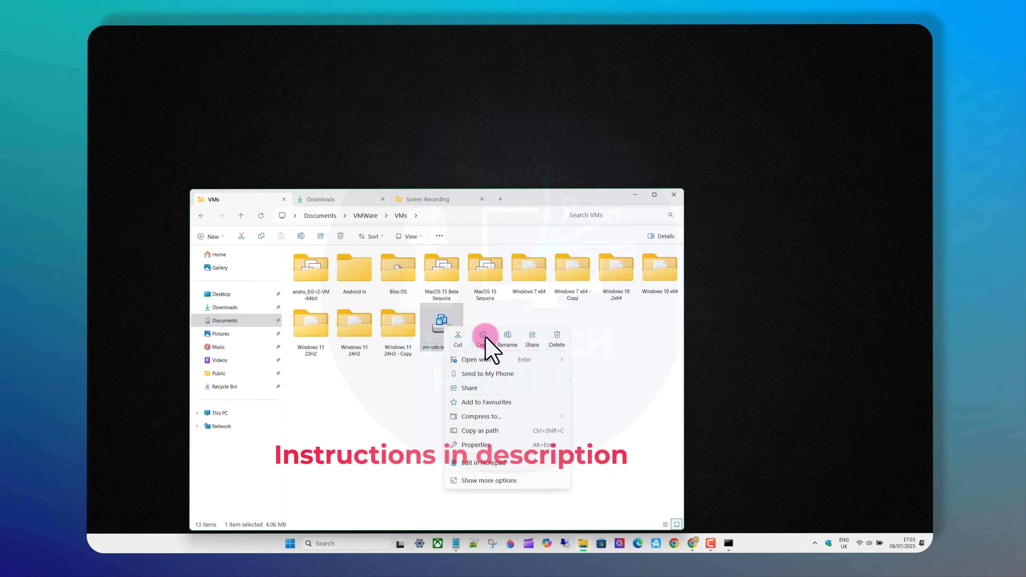
pyautogui.click(485, 336)
# Paste the copied vm-usb-key.vmdk into the Windows 7 x64 - Copy virtual machine folder
pyautogui.click(573, 285)
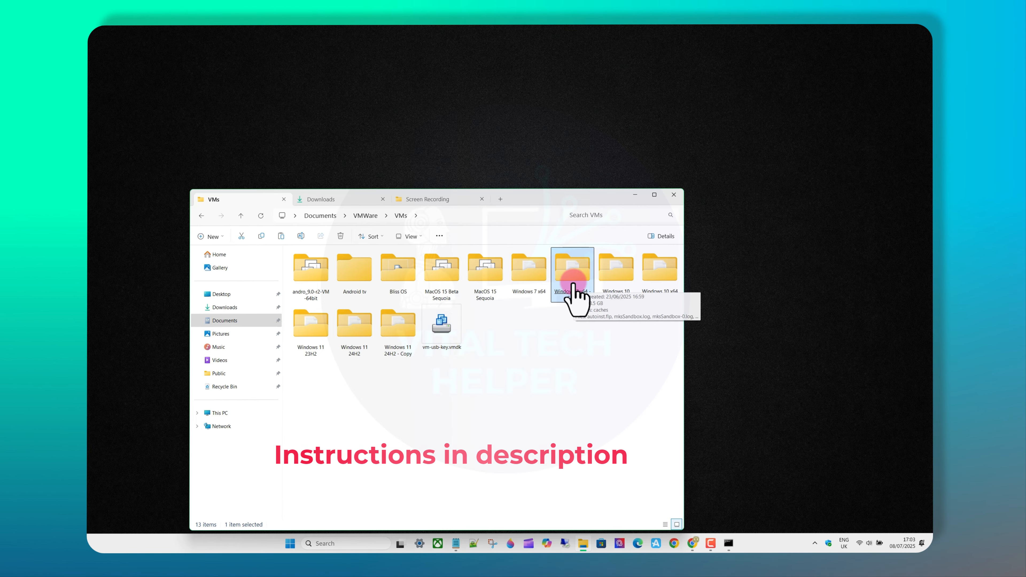
pyautogui.doubleClick(573, 284)
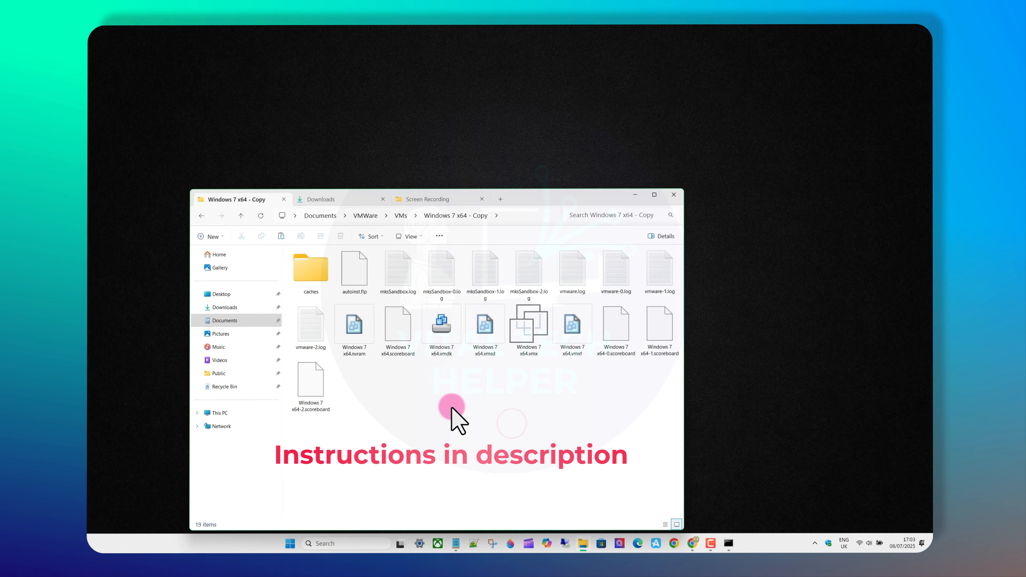
pyautogui.rightClick(457, 397)
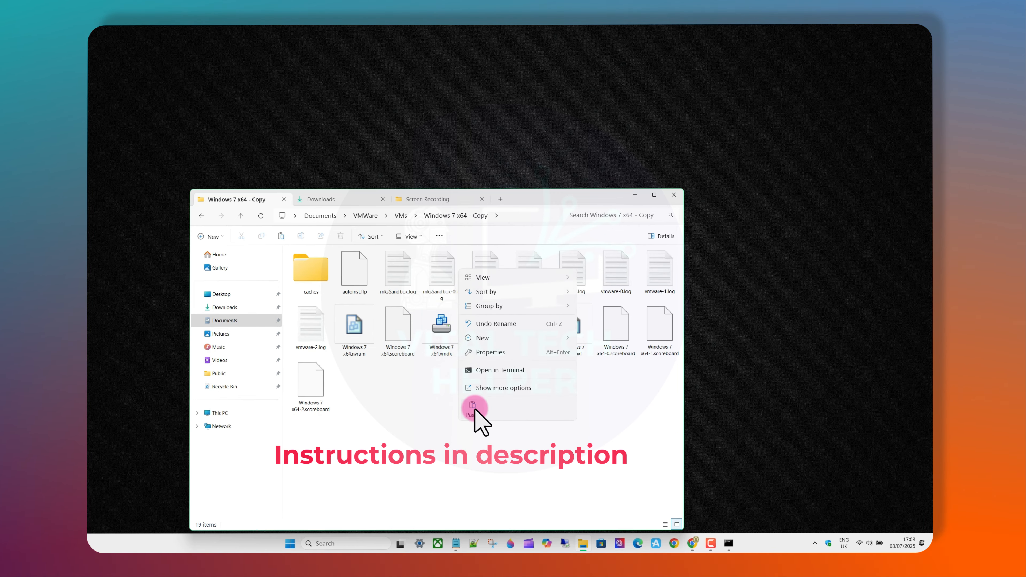
pyautogui.click(474, 409)
pyautogui.click(525, 430)
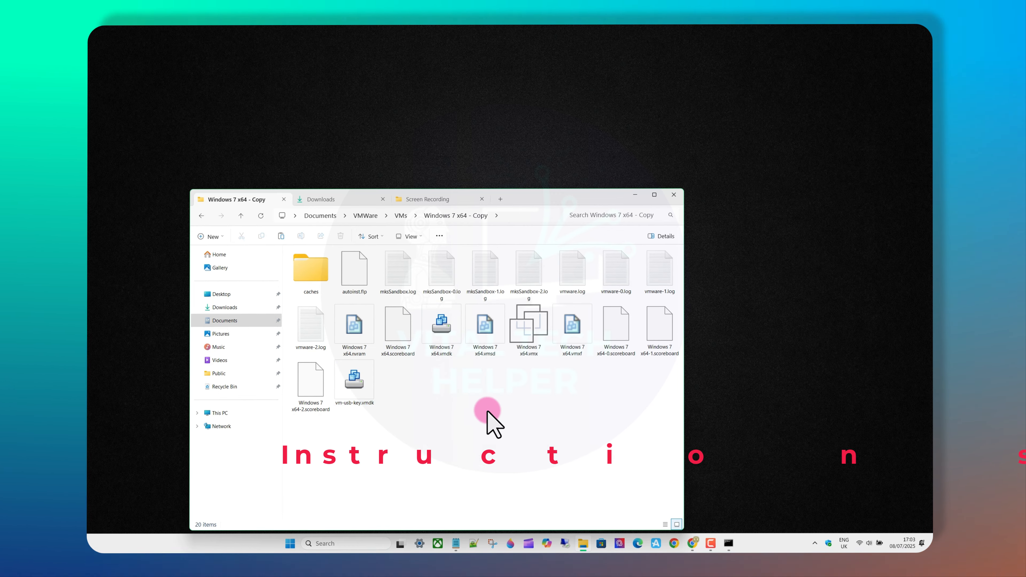
# Check the required VMX lines in the notes and open Windows 7 x64.vmx from the virtual machine folder in Notepad
pyautogui.click(457, 546)
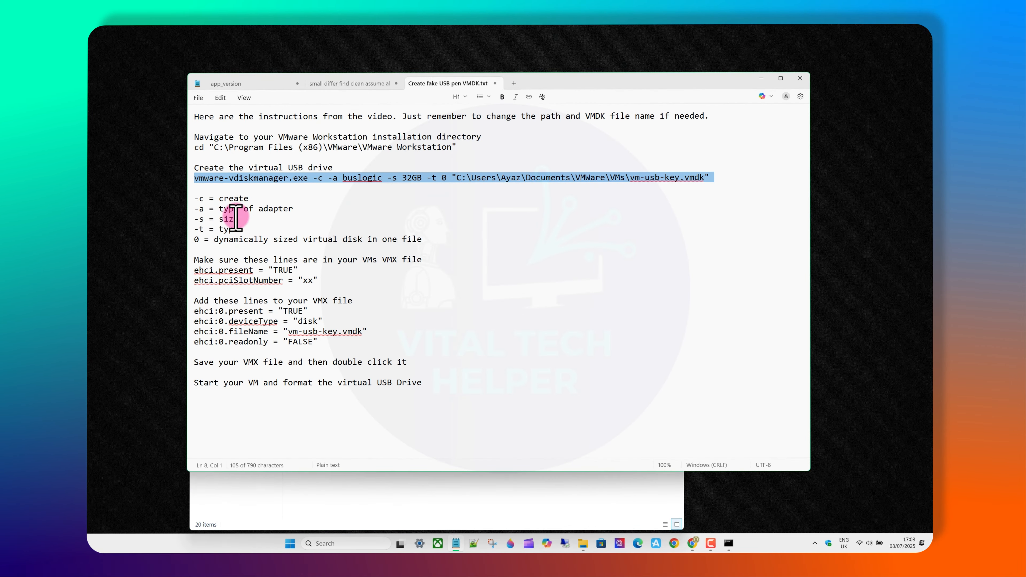
pyautogui.click(433, 265)
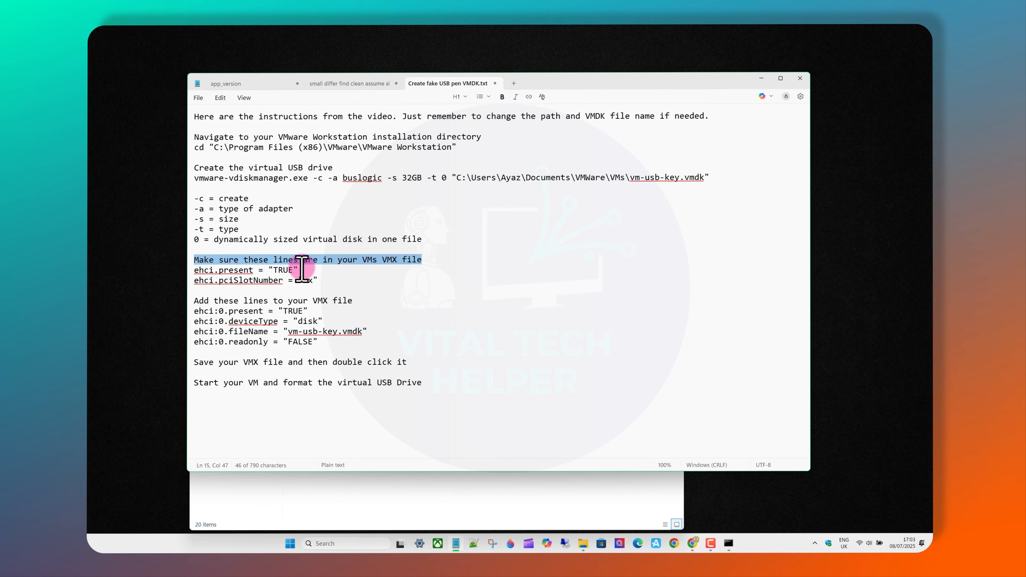
pyautogui.click(570, 512)
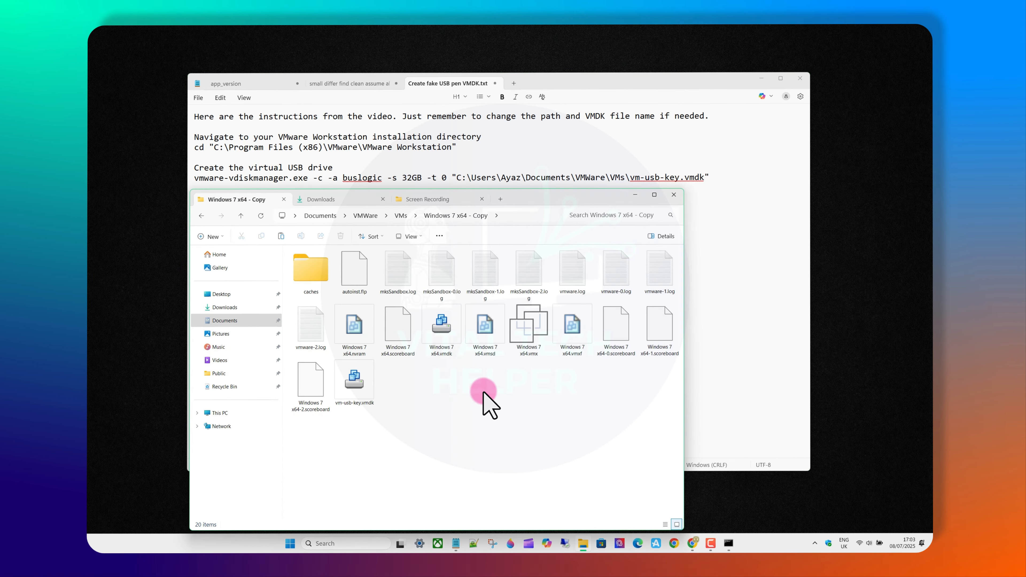
pyautogui.click(531, 350)
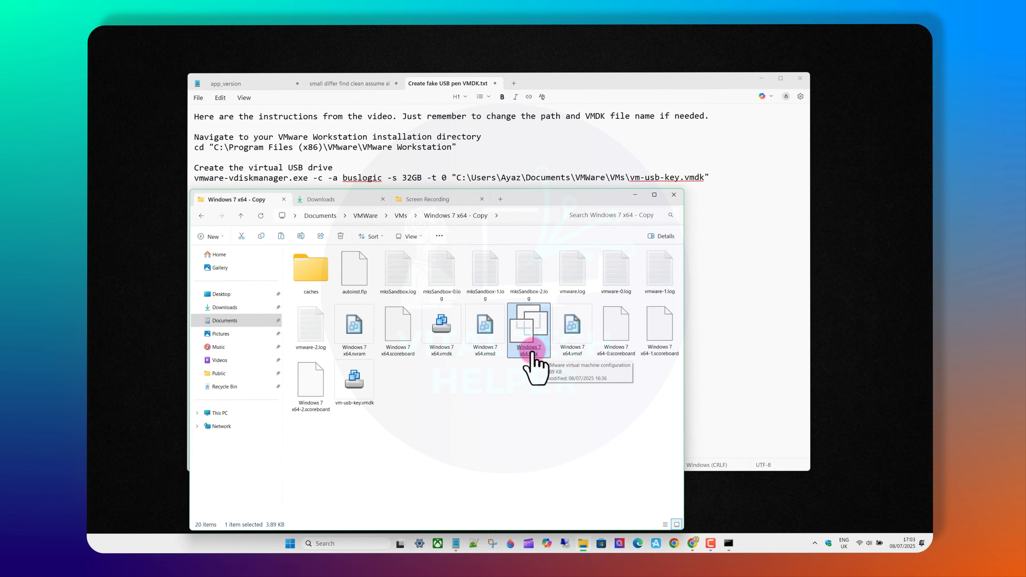
pyautogui.rightClick(531, 351)
pyautogui.click(583, 325)
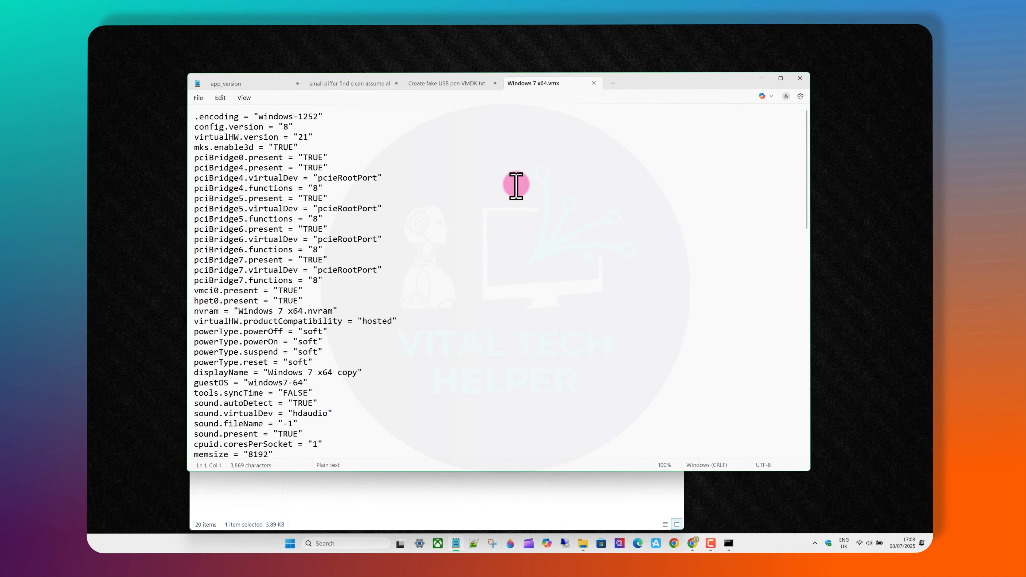
# Open the text search for Windows 7 x64.vmx and copy the line ehci.present = "TRUE" from the Create fake USB pen VMDK.txt notes
pyautogui.click(221, 98)
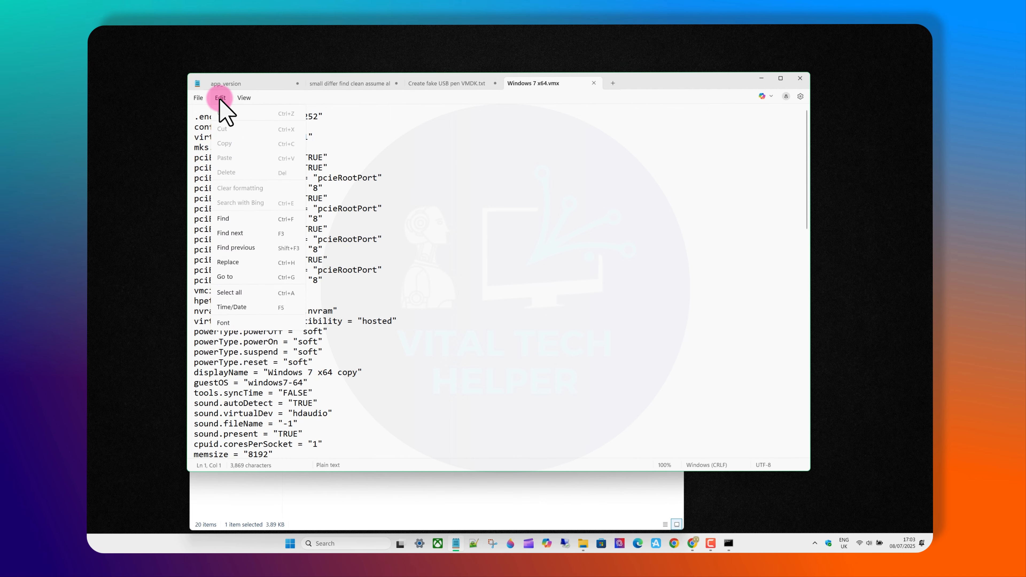
pyautogui.click(244, 219)
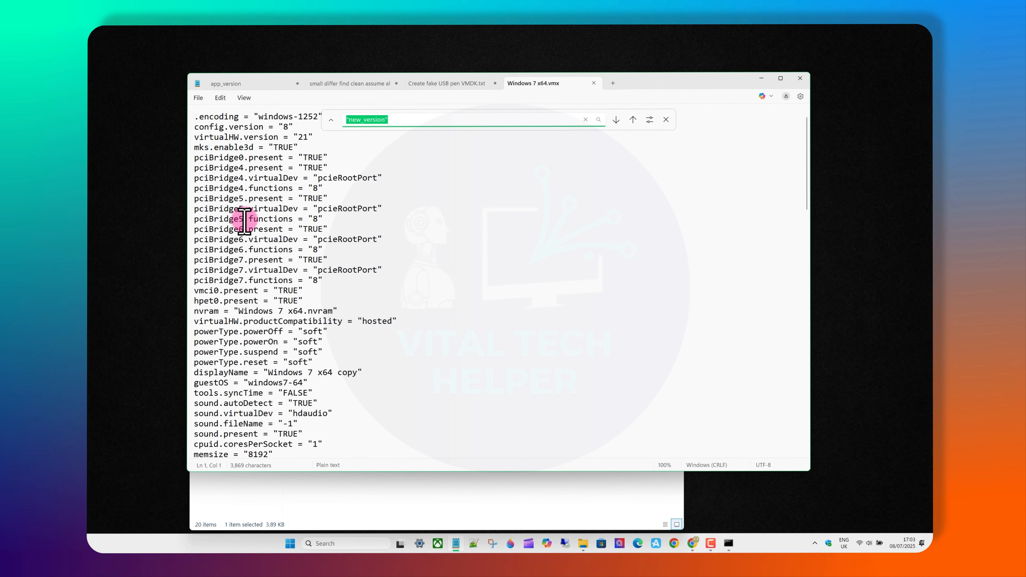
pyautogui.moveTo(574, 541)
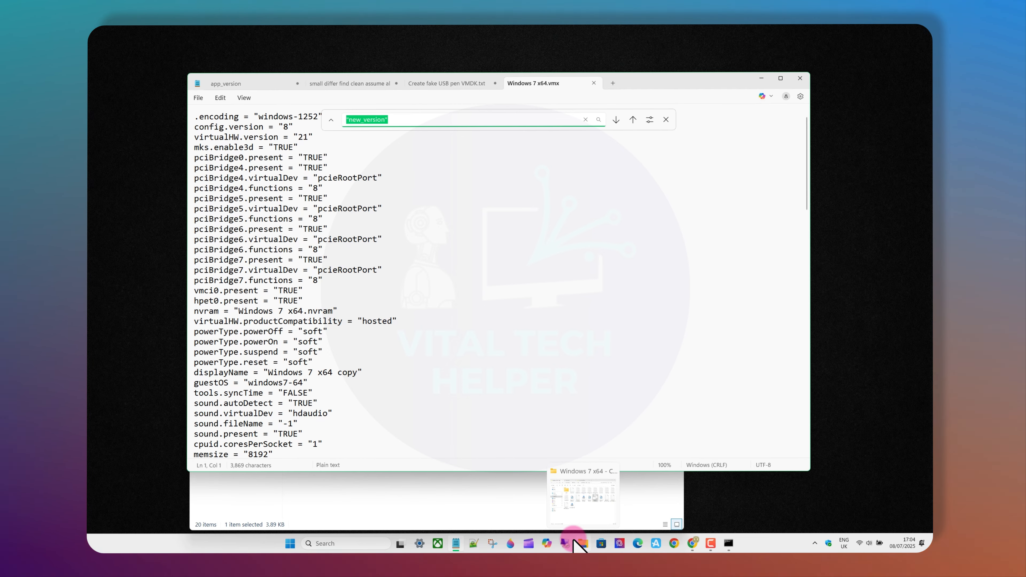
pyautogui.click(435, 85)
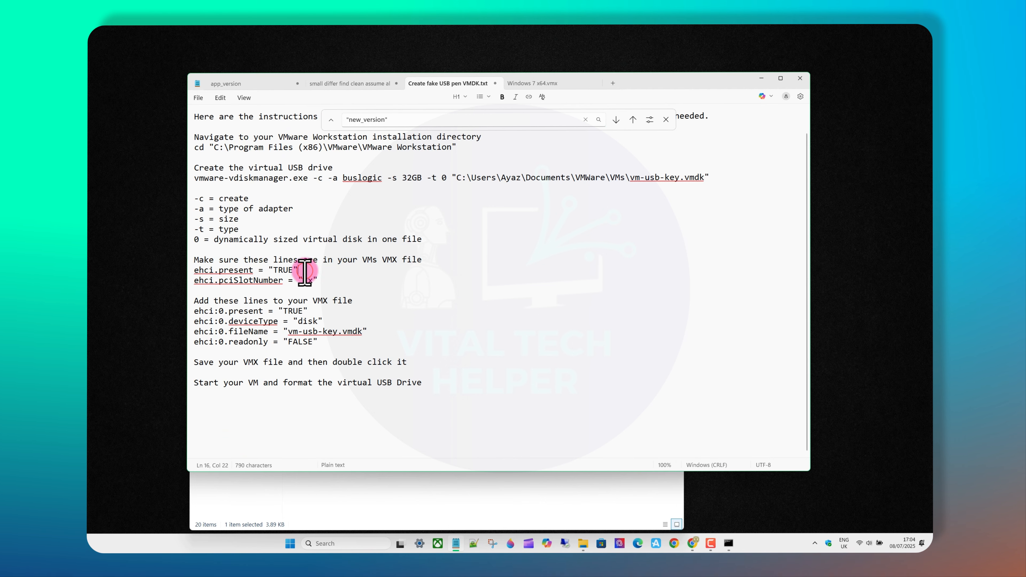
pyautogui.moveTo(215, 270); pyautogui.dragTo(193, 270)
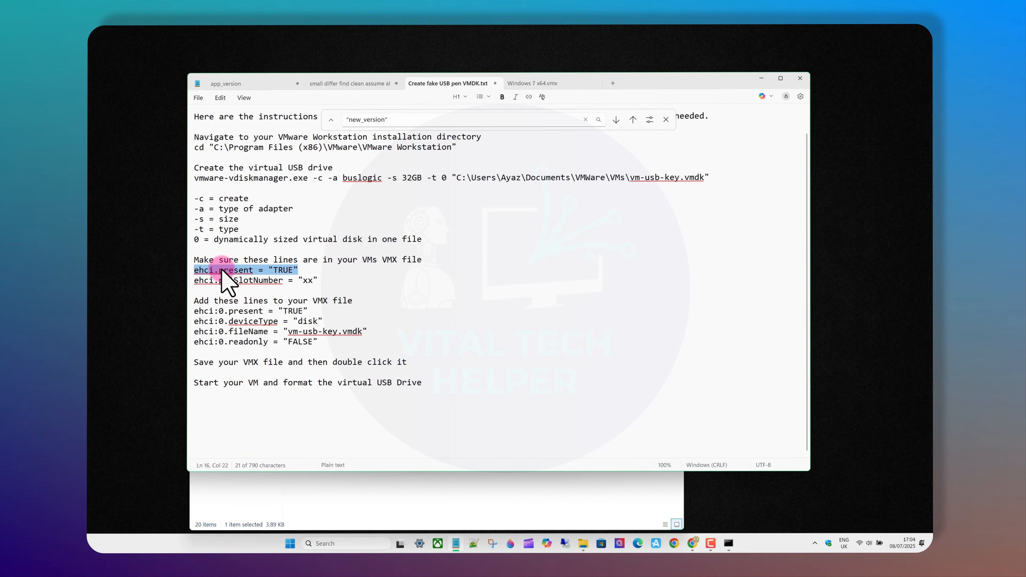
pyautogui.rightClick(235, 288)
pyautogui.click(247, 313)
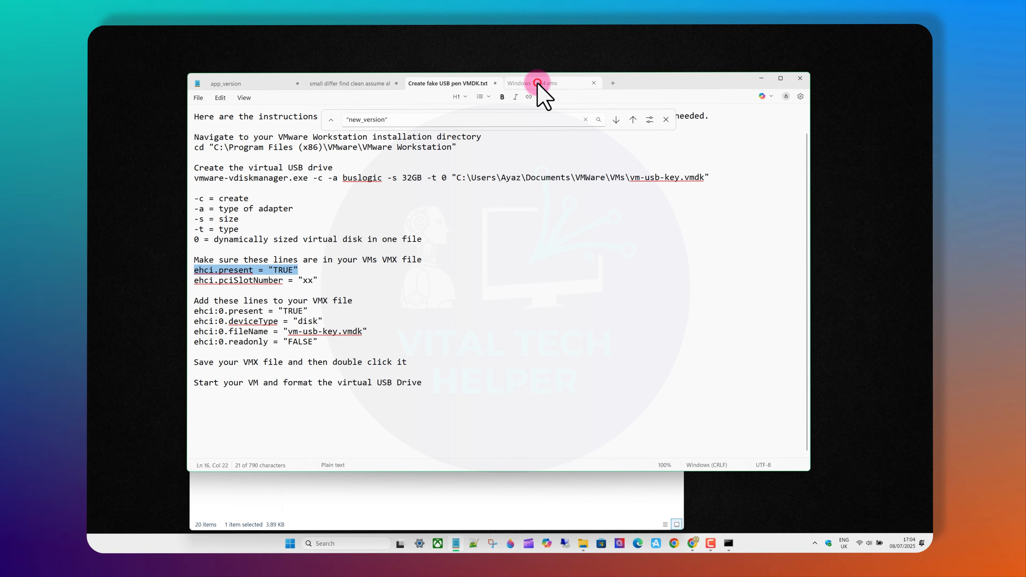
# Search Windows 7 x64.vmx for the copied line ehci.present = "TRUE"
pyautogui.click(533, 83)
pyautogui.click(398, 120)
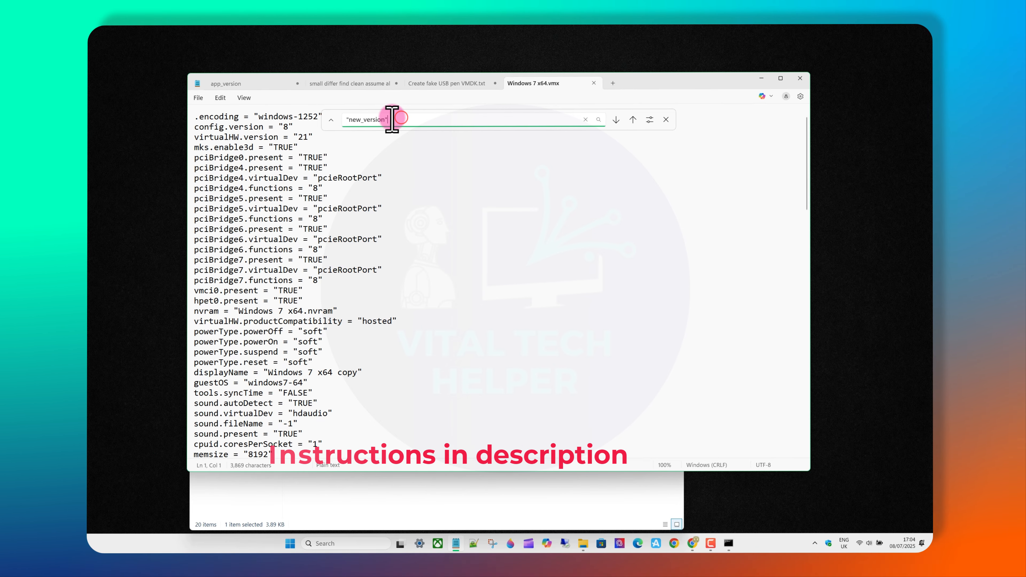
pyautogui.moveTo(343, 120); pyautogui.dragTo(396, 120)
pyautogui.hotkey('ctrl', 'v')
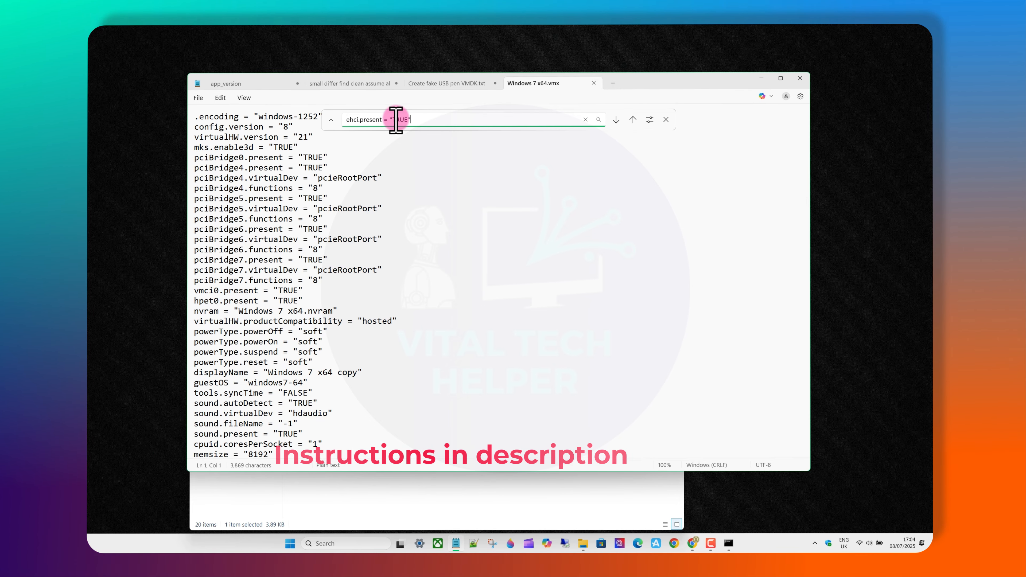
pyautogui.press('Return')
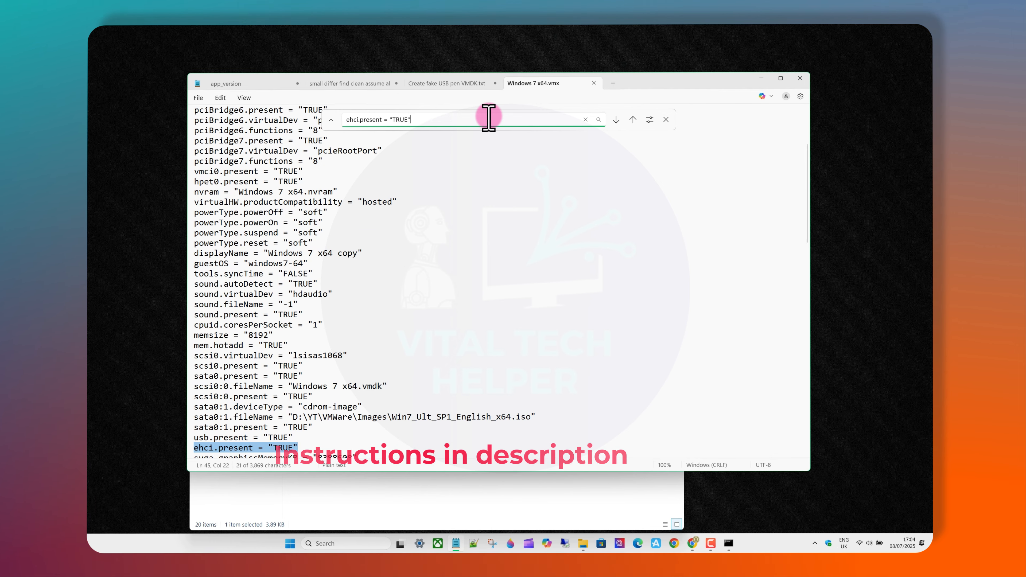
pyautogui.scroll(-5, 489, 288)
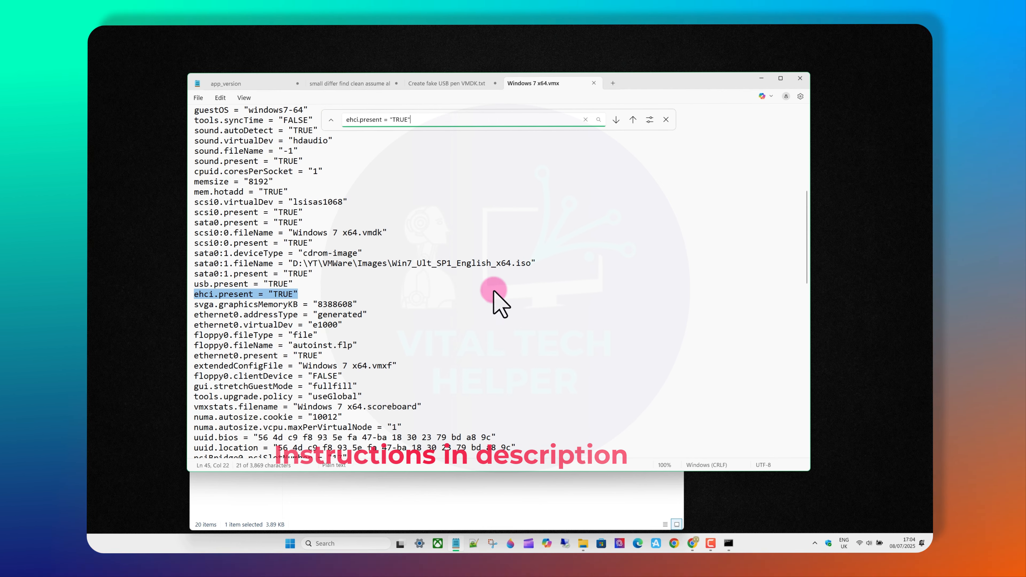
# Copy the ehci.pciSlotNumber entry from the notes and search Windows 7 x64.vmx for "ehci.pciSlotNumber =", highlighting the matching line
pyautogui.click(432, 83)
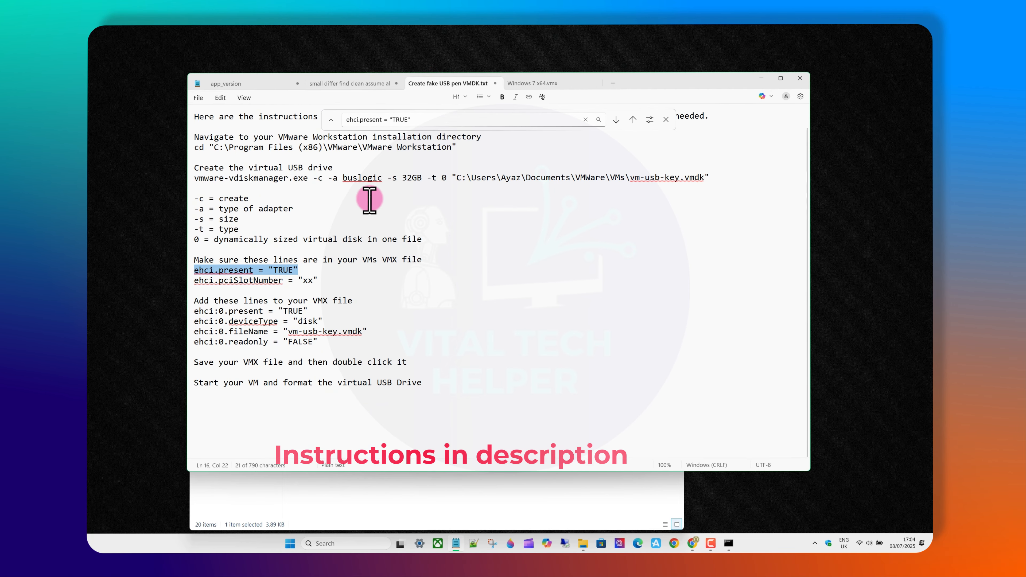
pyautogui.moveTo(323, 283); pyautogui.dragTo(301, 281)
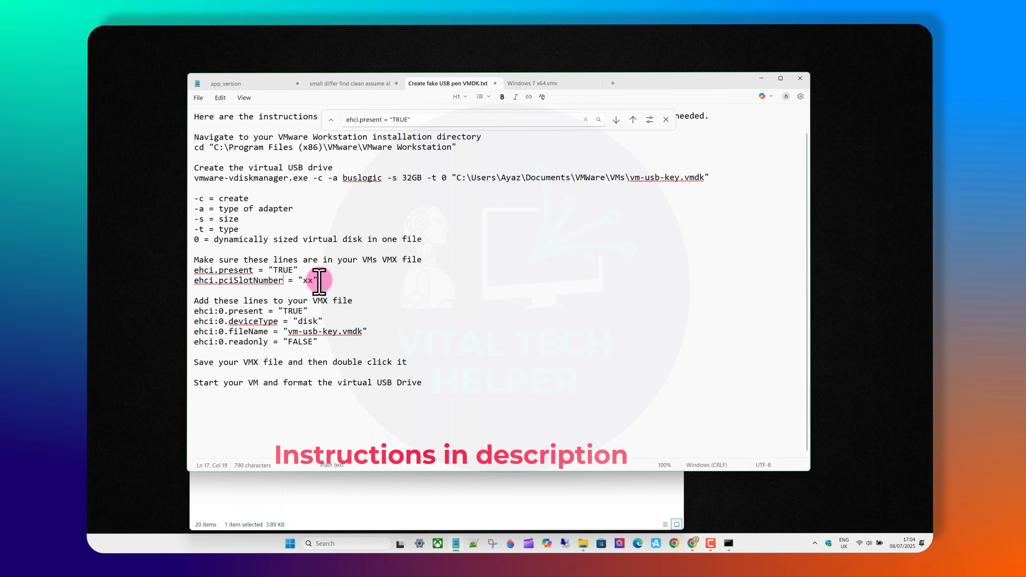
pyautogui.moveTo(326, 280); pyautogui.dragTo(188, 283)
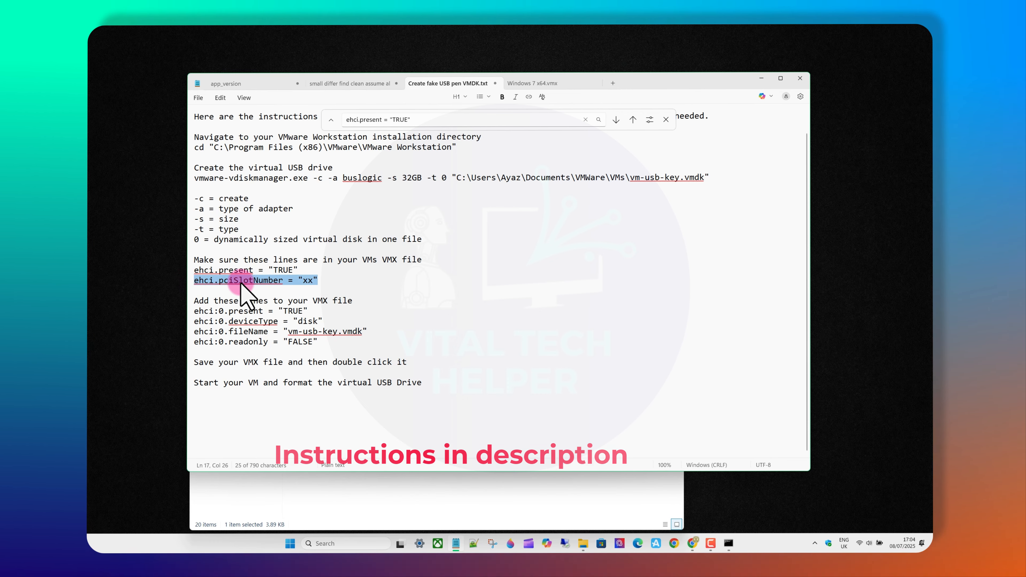
pyautogui.click(517, 84)
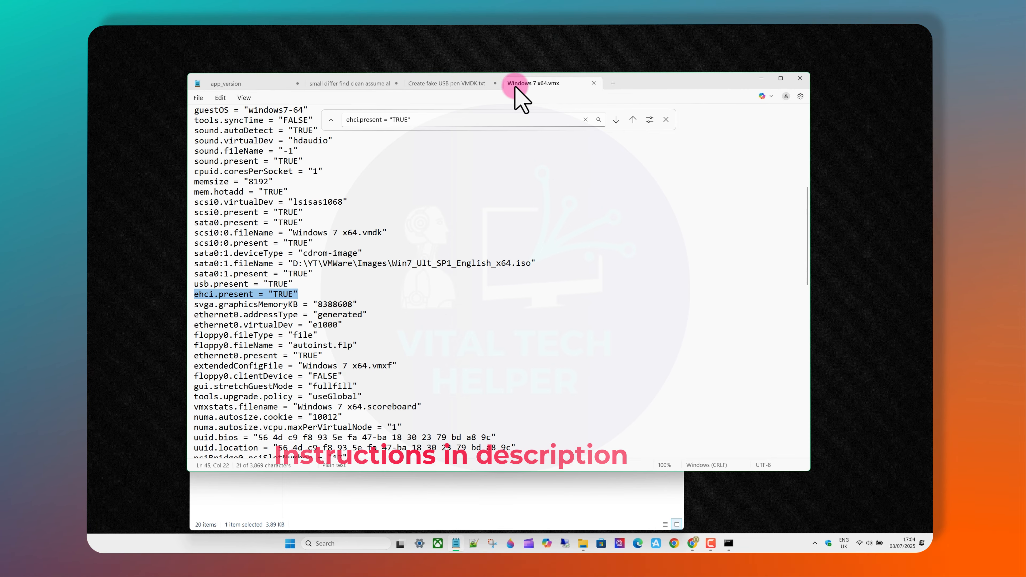
pyautogui.click(435, 121)
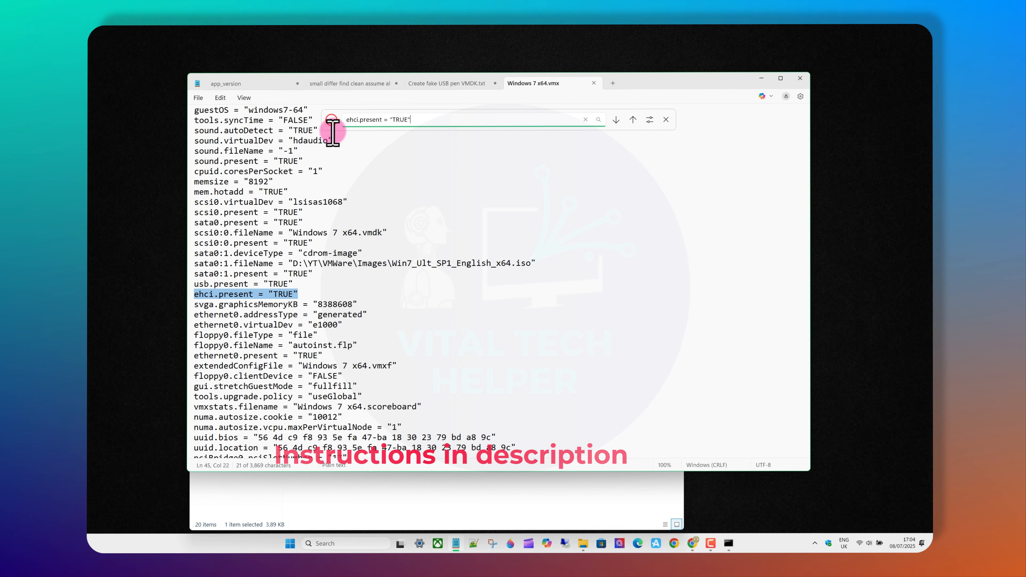
pyautogui.hotkey('ctrl', 'a')
pyautogui.hotkey('ctrl', 'v')
pyautogui.scroll(-2, 372, 430)
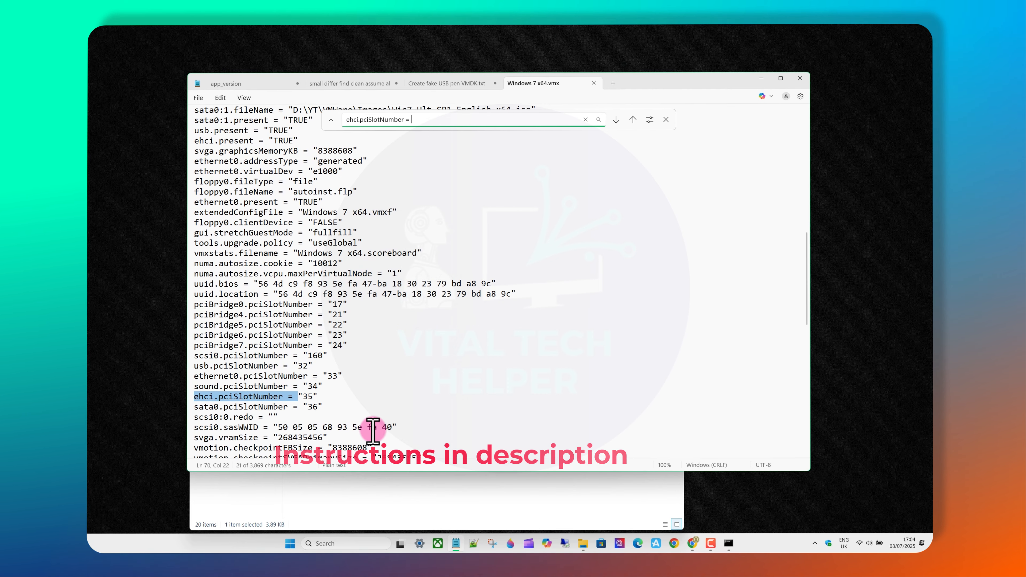
pyautogui.moveTo(323, 397); pyautogui.dragTo(190, 398)
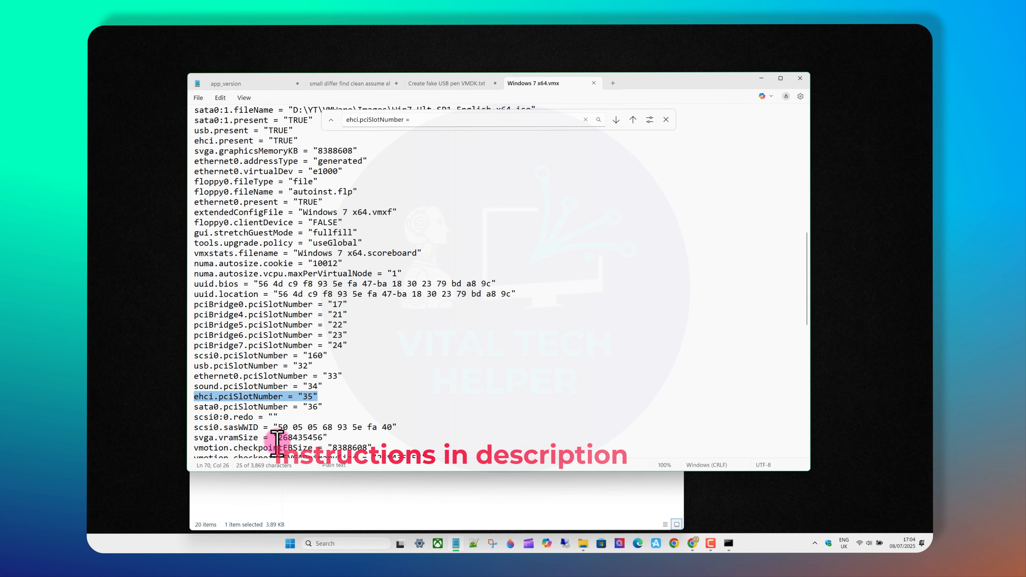
pyautogui.click(362, 497)
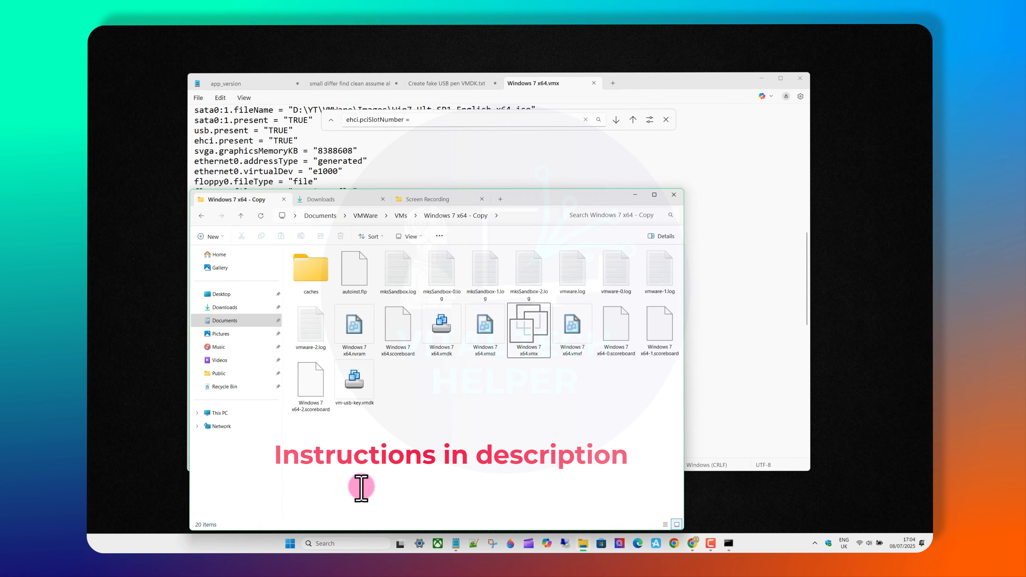
# Copy the four ehci:0 lines (present, deviceType, fileName, readonly) from the notes and paste them at the end of Windows 7 x64.vmx
pyautogui.click(456, 85)
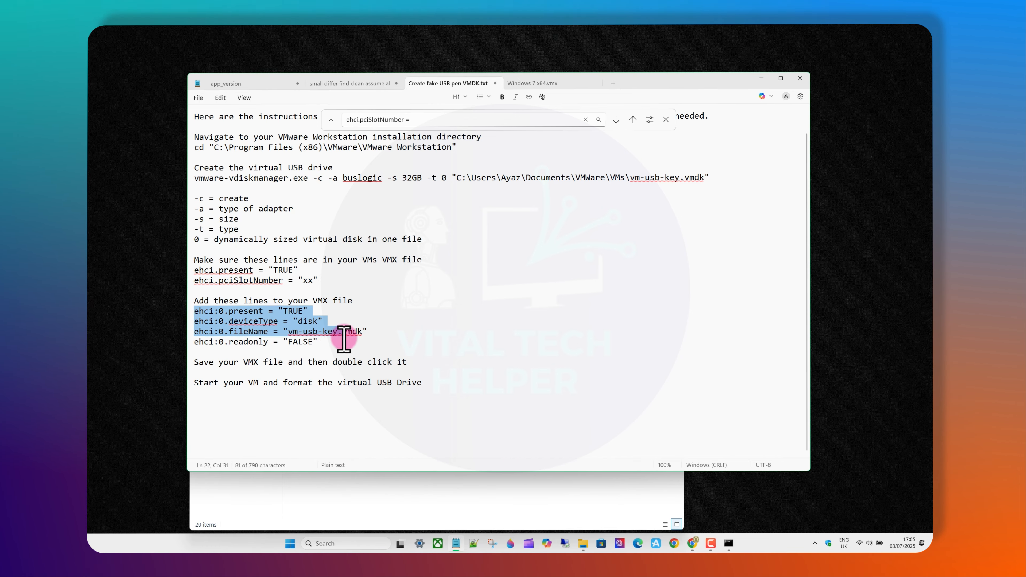
pyautogui.moveTo(344, 338); pyautogui.dragTo(407, 345)
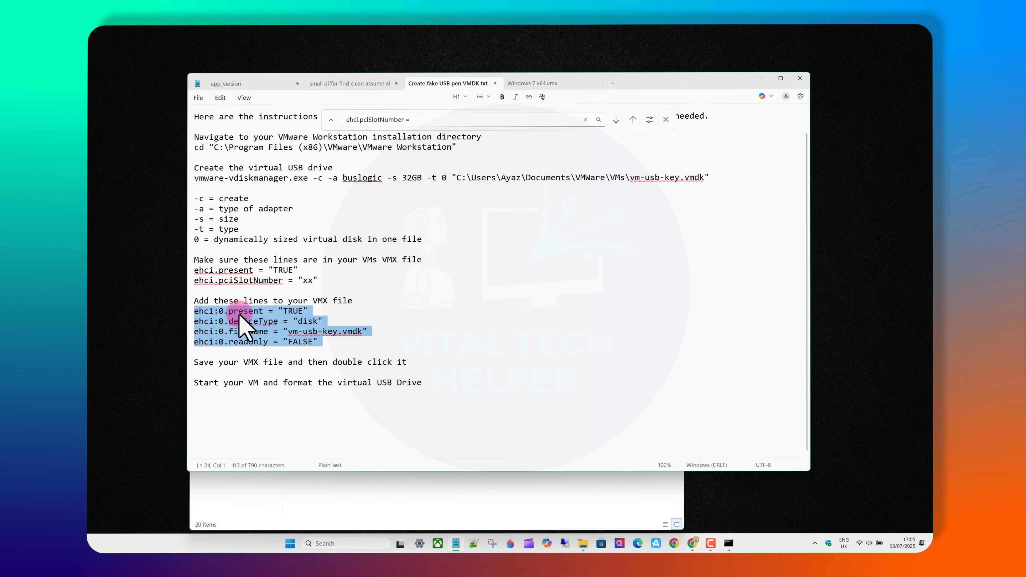
pyautogui.click(267, 357)
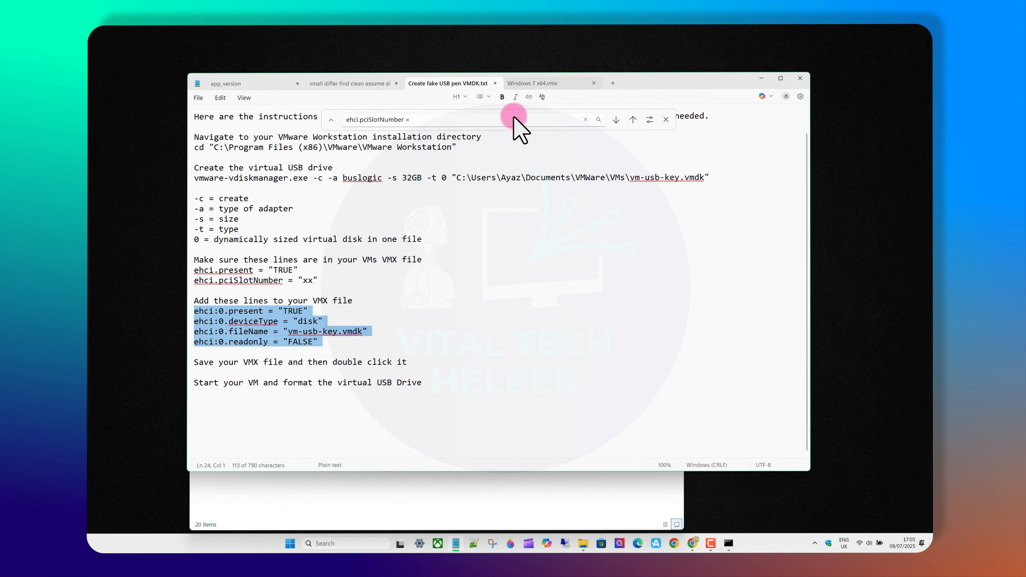
pyautogui.click(533, 83)
pyautogui.scroll(-10, 489, 384)
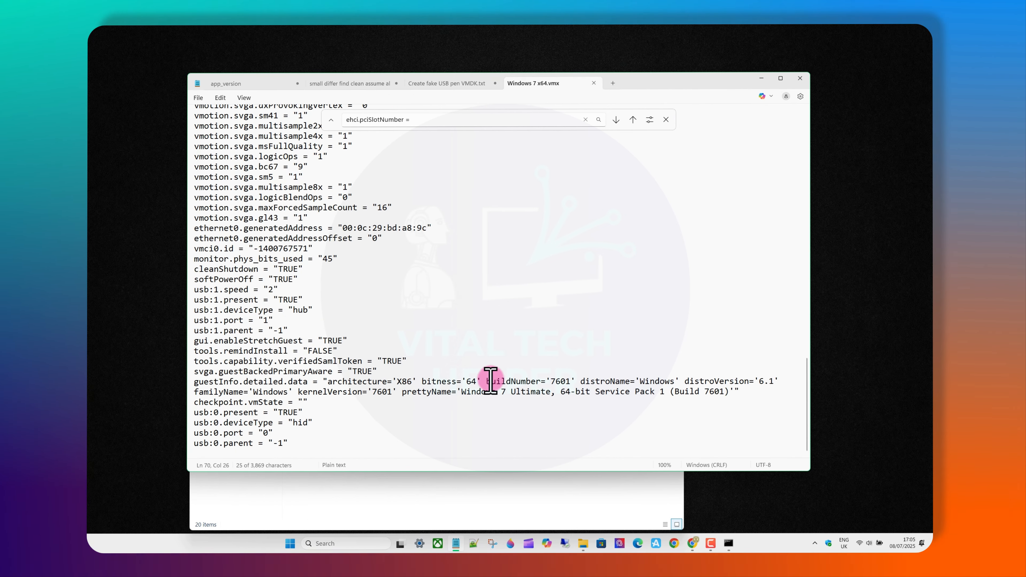
pyautogui.click(327, 444)
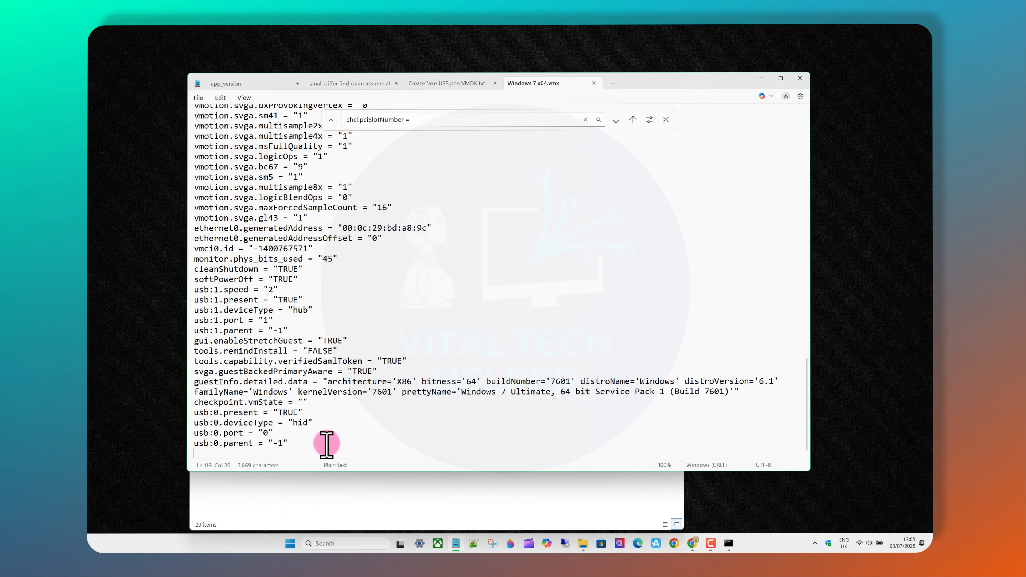
pyautogui.hotkey('ctrl', 'v')
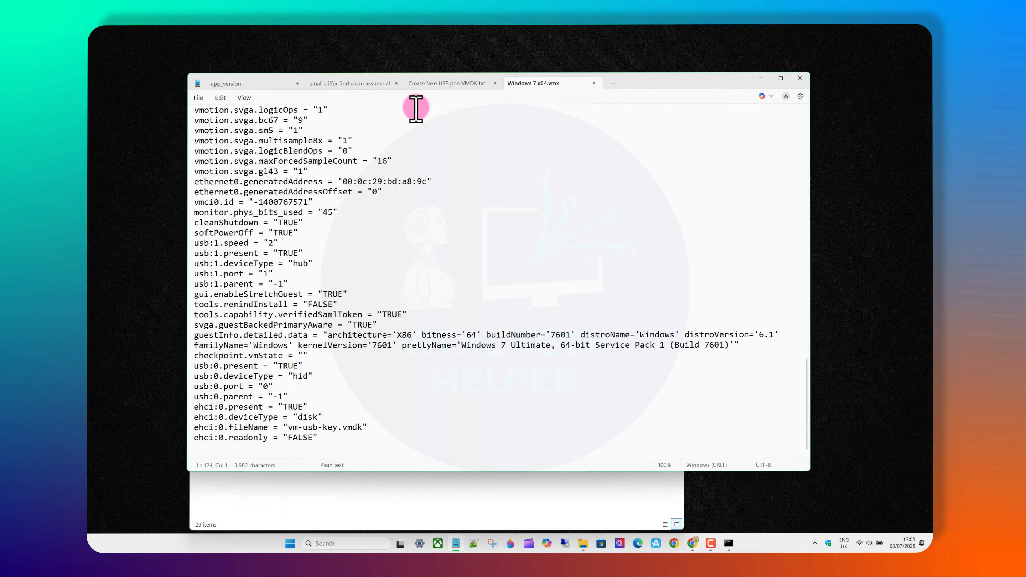
# Save and close Windows 7 x64.vmx, check the next instruction in the notes, and minimise Notepad
pyautogui.click(198, 98)
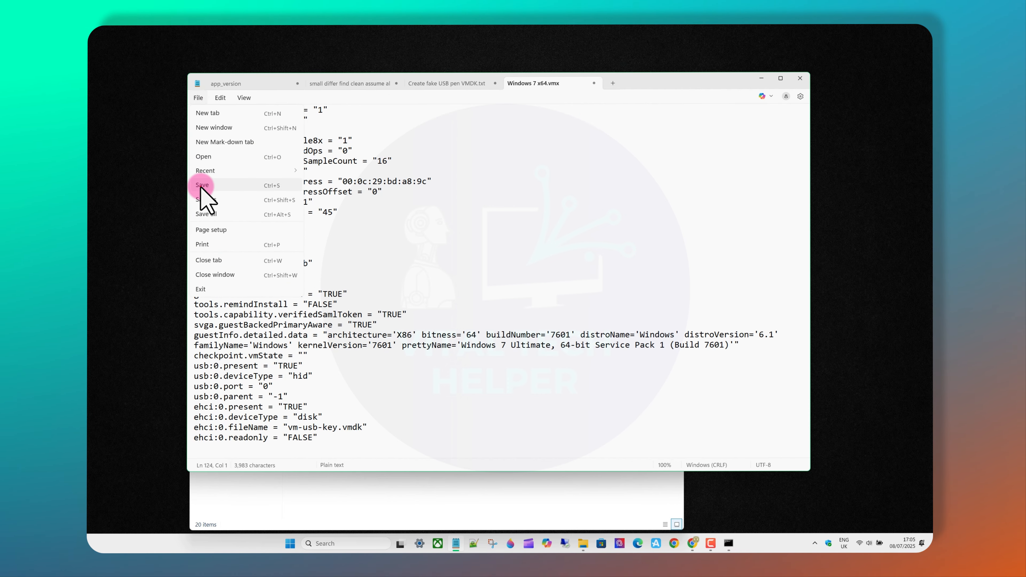
pyautogui.click(202, 185)
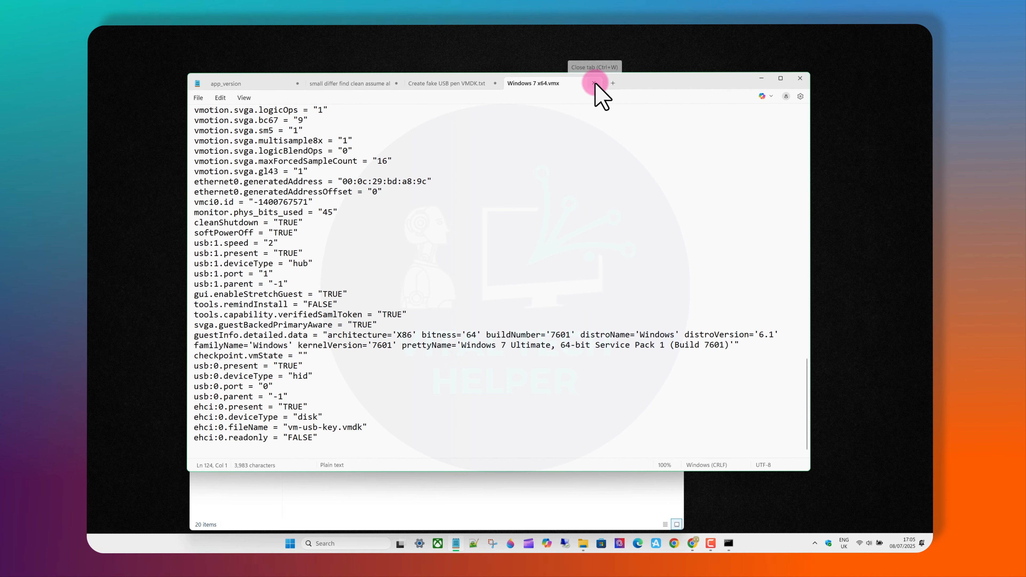
pyautogui.click(594, 82)
pyautogui.click(504, 325)
pyautogui.moveTo(406, 362); pyautogui.dragTo(189, 363)
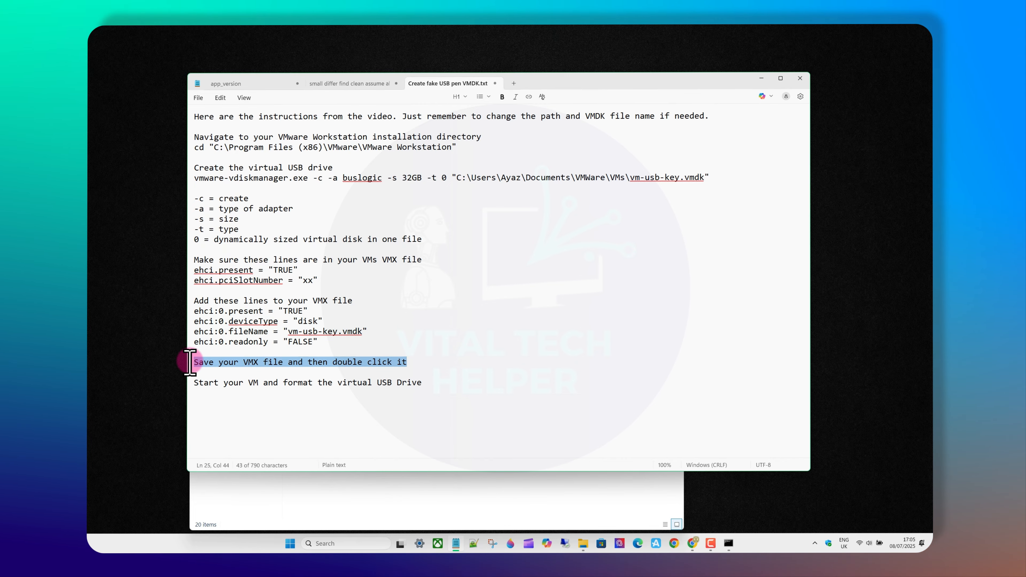
pyautogui.click(759, 79)
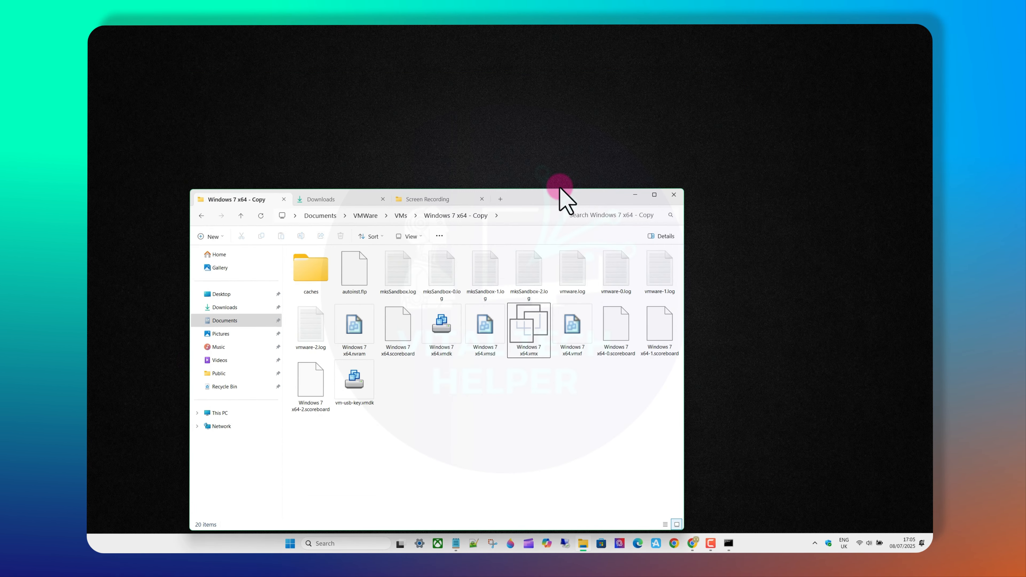
# Open Windows 7 x64.vmx from the Windows 7 x64 - Copy folder in VMware Workstation
pyautogui.moveTo(560, 188); pyautogui.dragTo(619, 126)
pyautogui.click(601, 270)
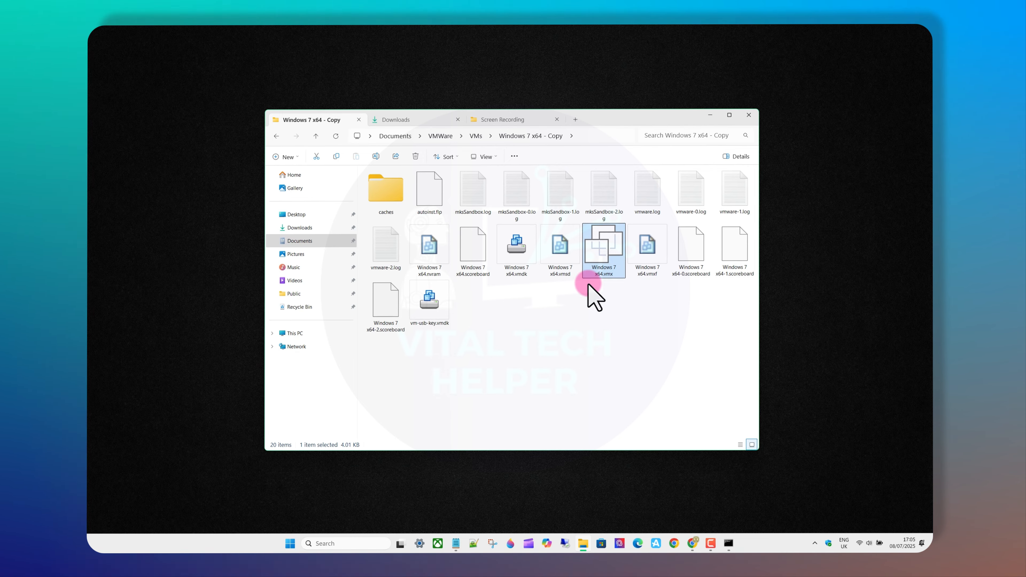
pyautogui.doubleClick(601, 270)
pyautogui.click(547, 405)
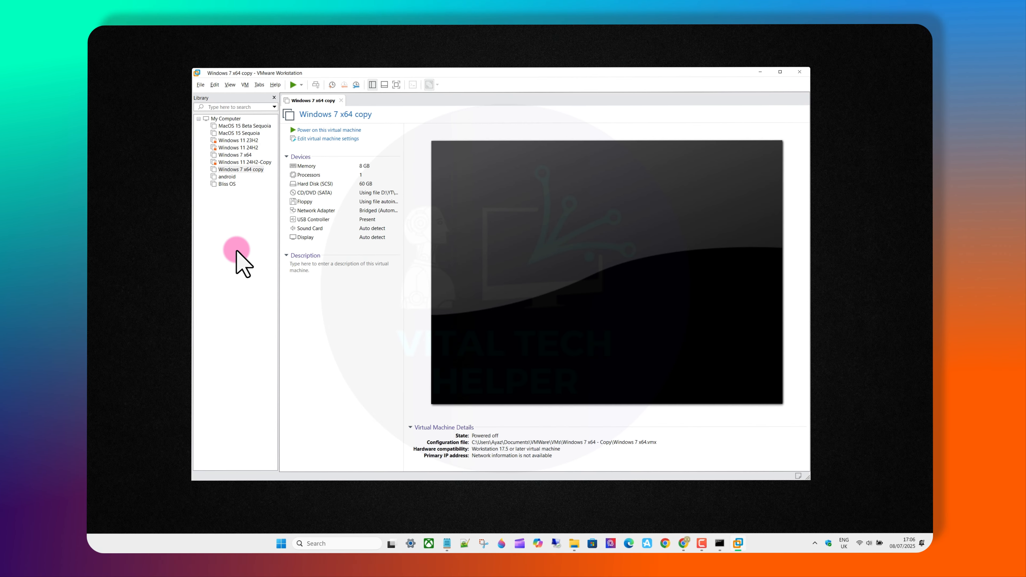
# Power on the Windows 7 x64 copy virtual machine and show its desktop in full screen
pyautogui.click(339, 130)
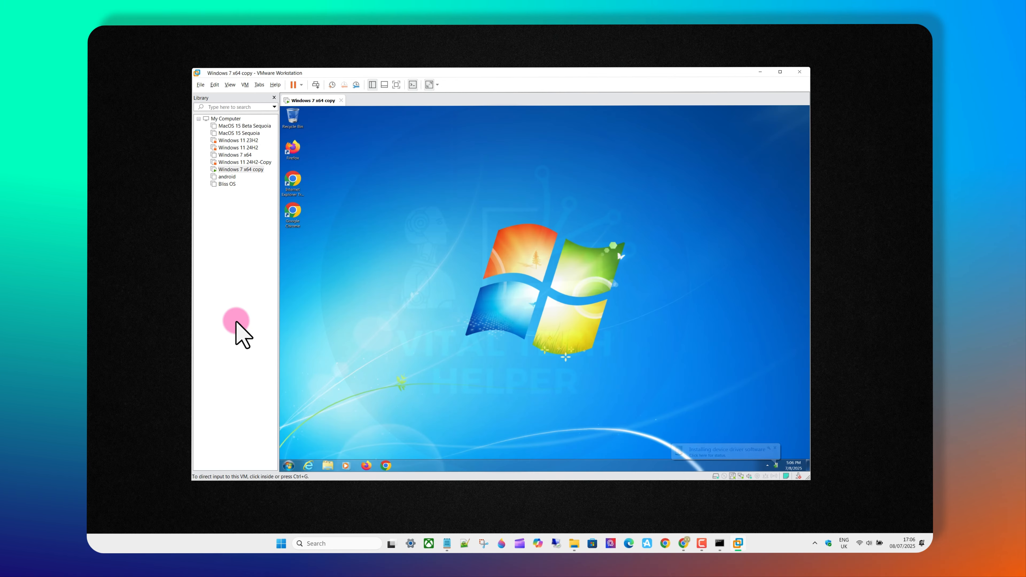
pyautogui.click(710, 330)
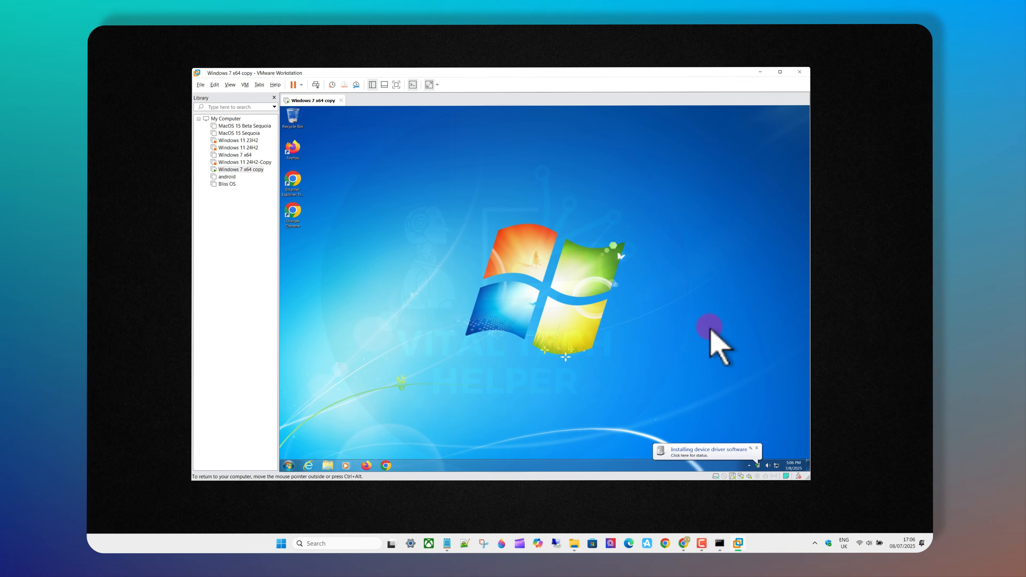
pyautogui.click(396, 85)
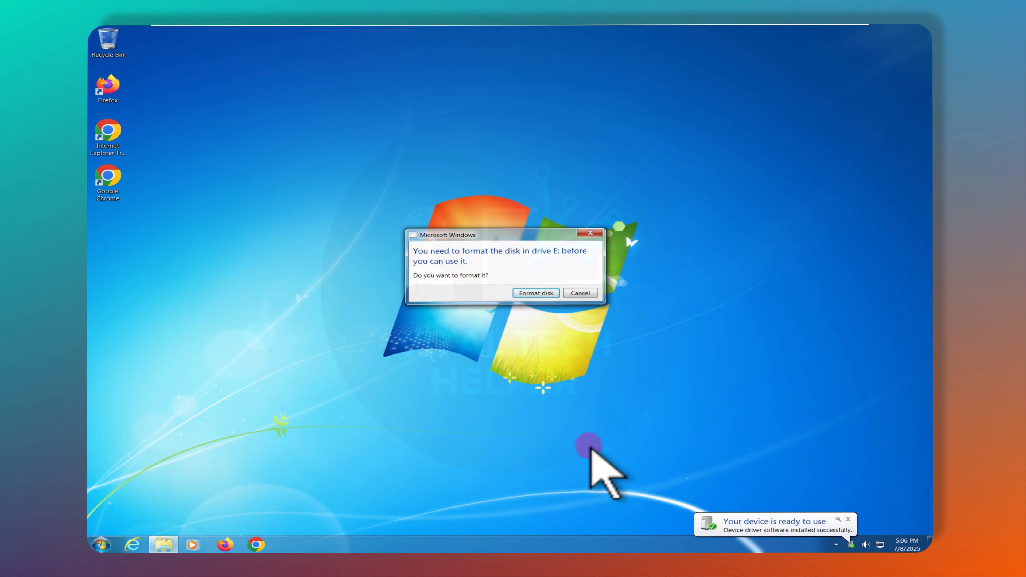
# Dismiss the format prompt for drive E: and show the Computer drives in the guest's Windows Explorer
pyautogui.click(580, 293)
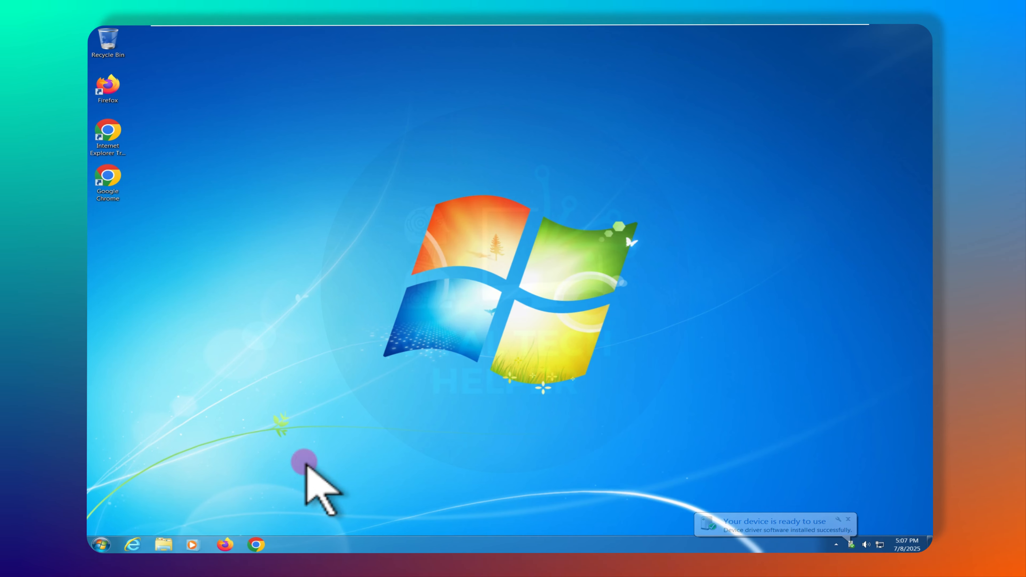
pyautogui.click(165, 544)
pyautogui.click(208, 238)
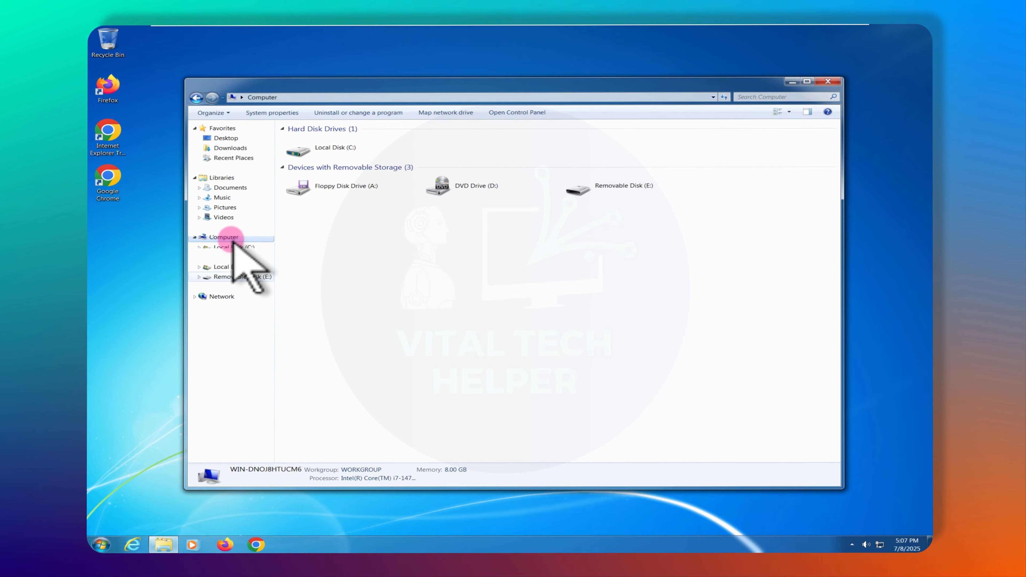
# Open the format settings for Removable Disk (E:) and set its volume label to Virtual USB
pyautogui.click(618, 189)
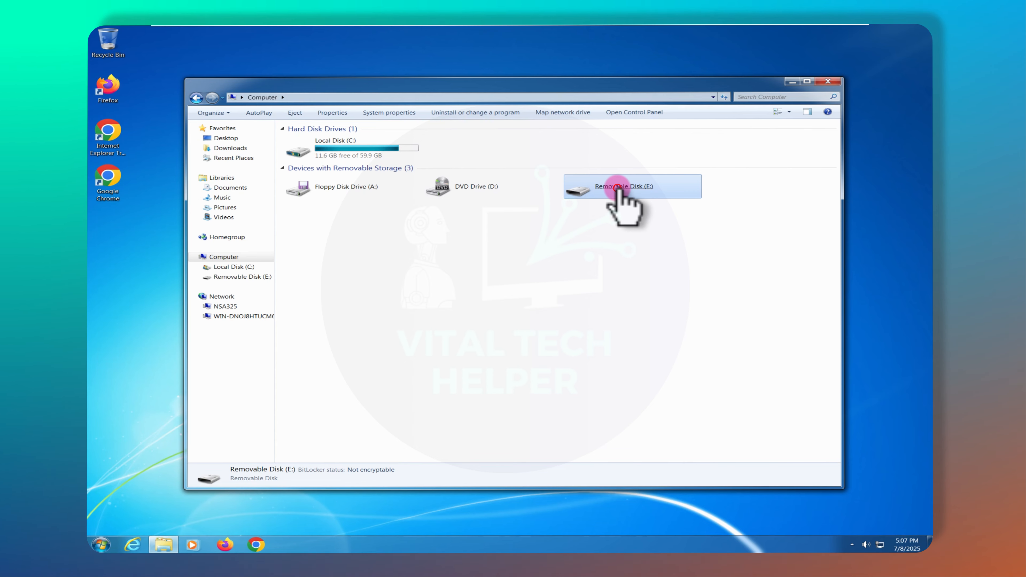
pyautogui.doubleClick(617, 189)
pyautogui.click(533, 292)
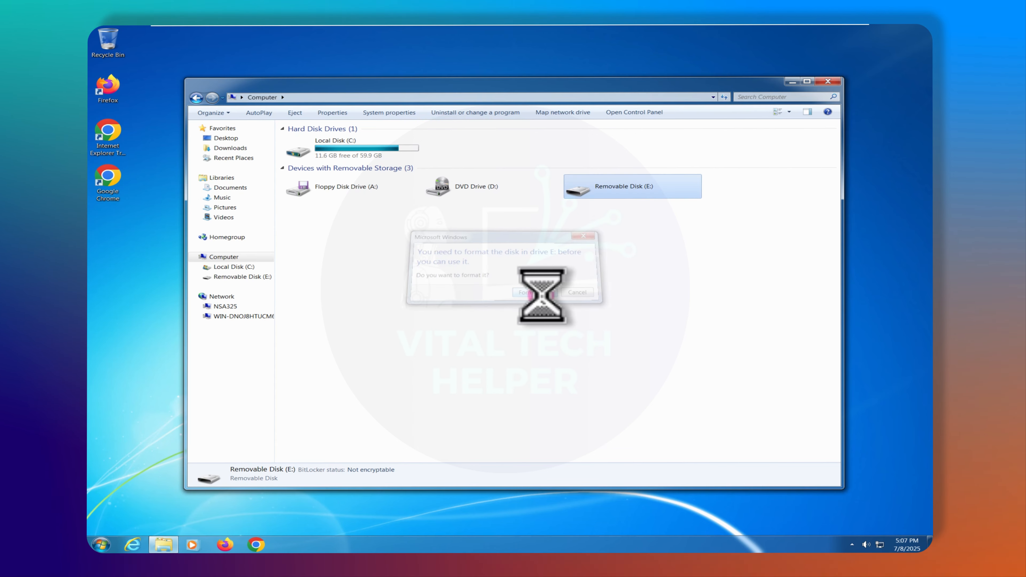
pyautogui.moveTo(297, 136); pyautogui.dragTo(425, 186)
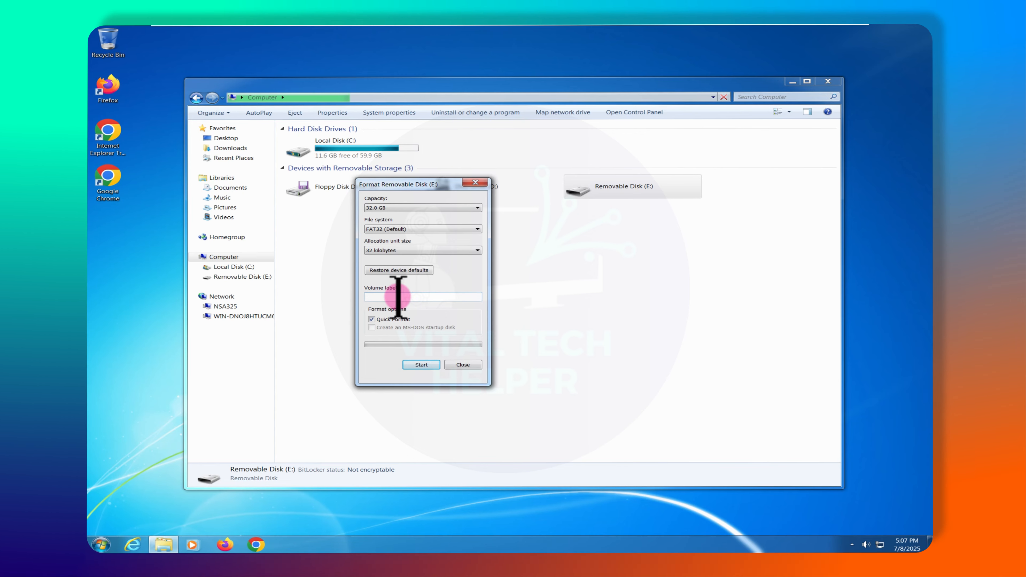
pyautogui.click(398, 296)
pyautogui.write('Vir')
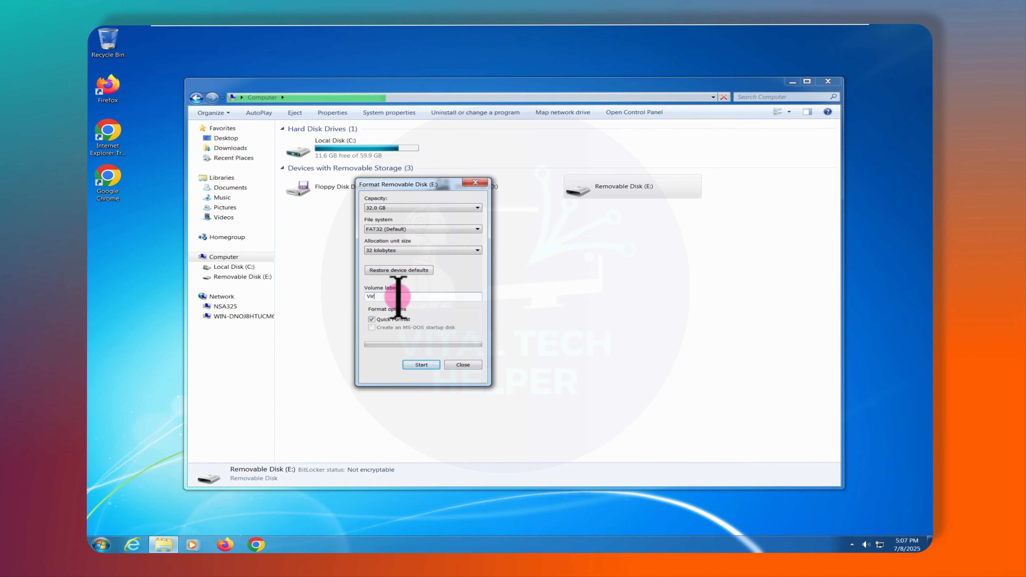
pyautogui.write('tual')
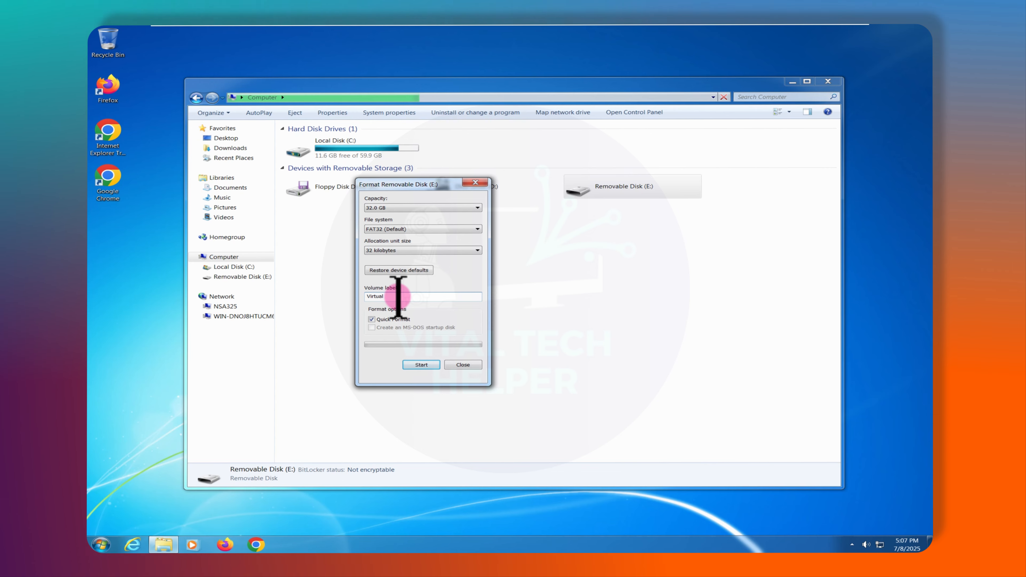
pyautogui.write(' USB')
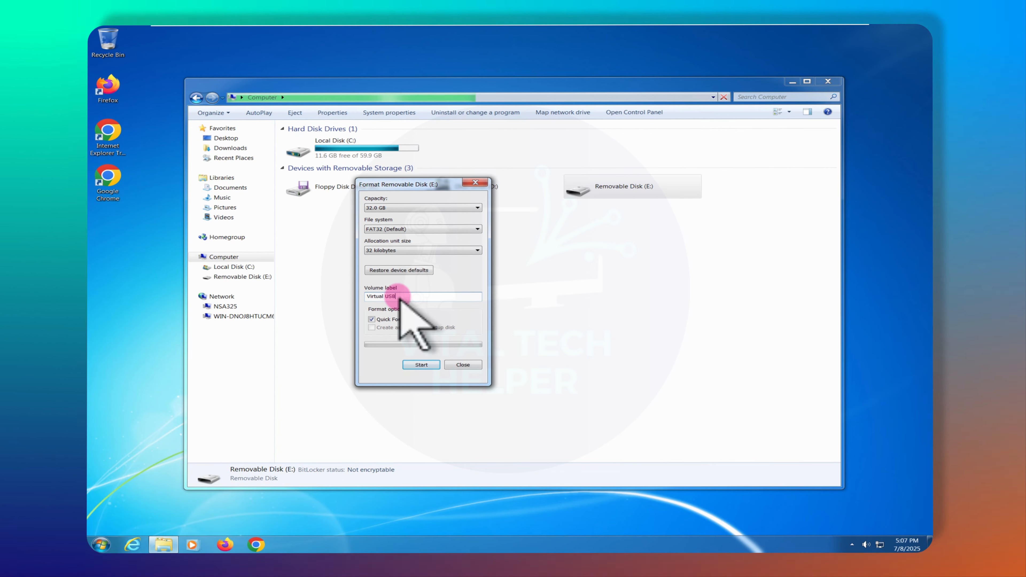
# Quick-format drive E: as FAT32, confirming the data erasure, and close the format dialog and the guest's Windows Explorer
pyautogui.click(414, 365)
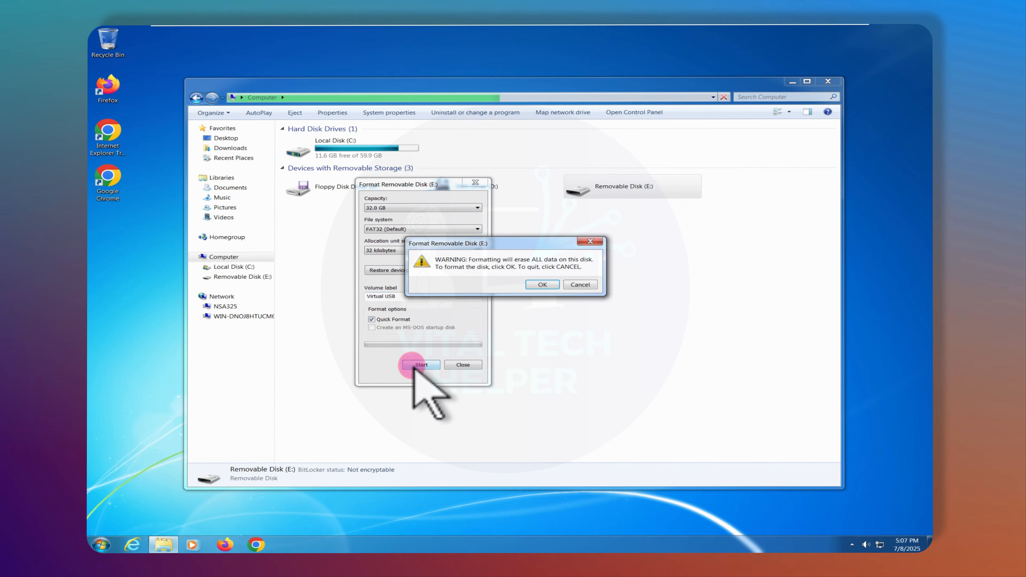
pyautogui.click(543, 285)
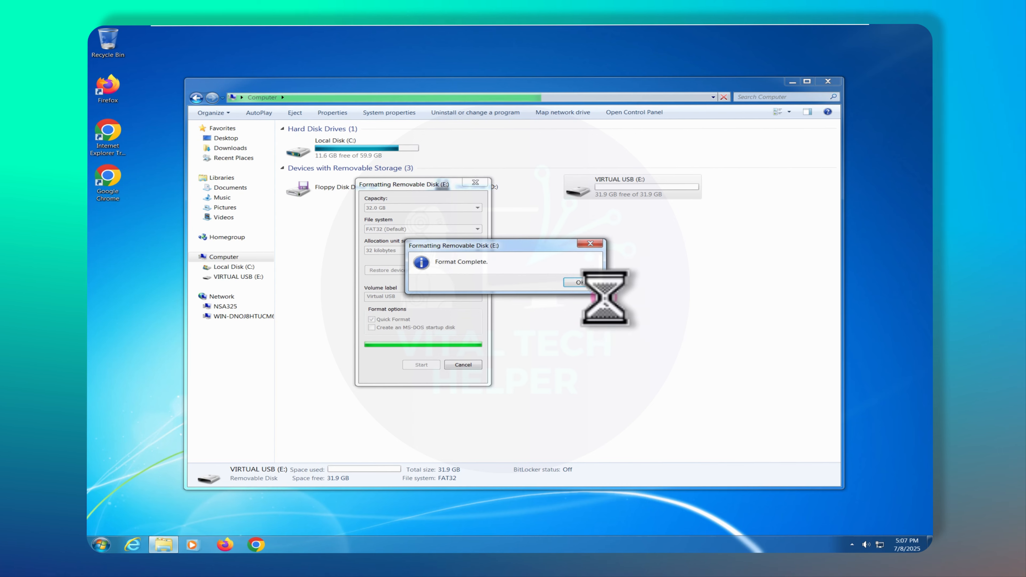
pyautogui.click(591, 278)
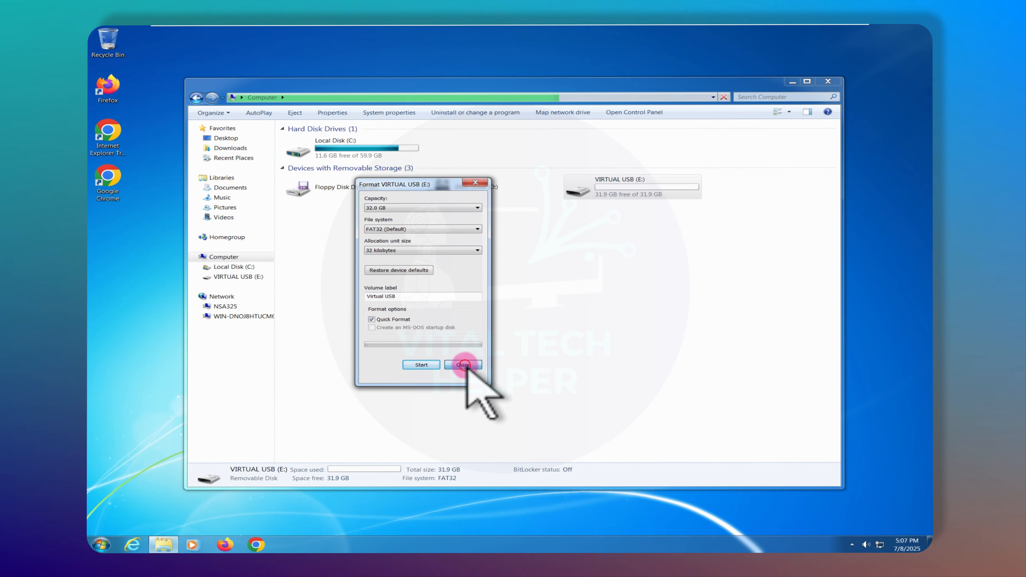
pyautogui.click(464, 364)
pyautogui.click(237, 260)
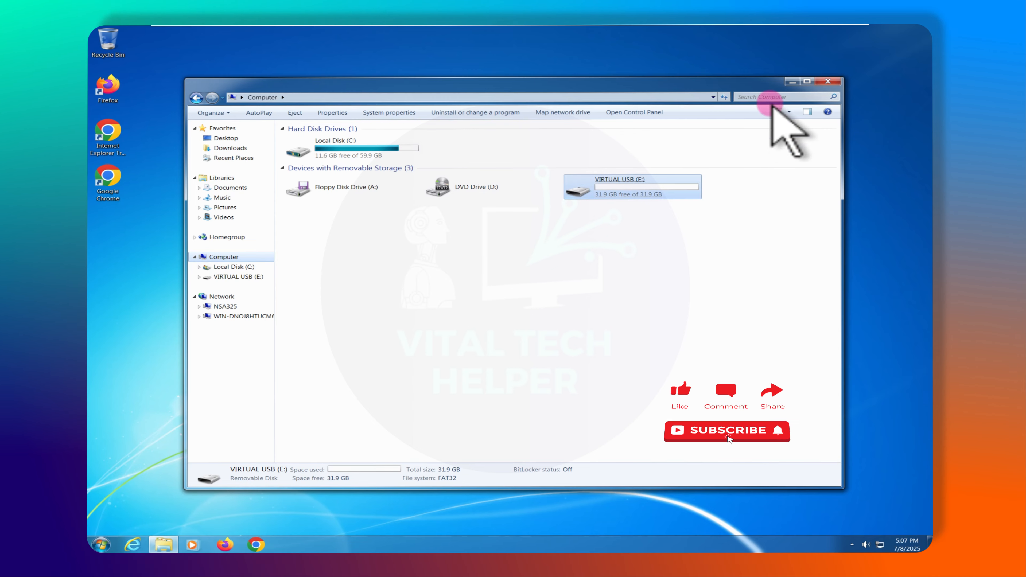
pyautogui.click(826, 82)
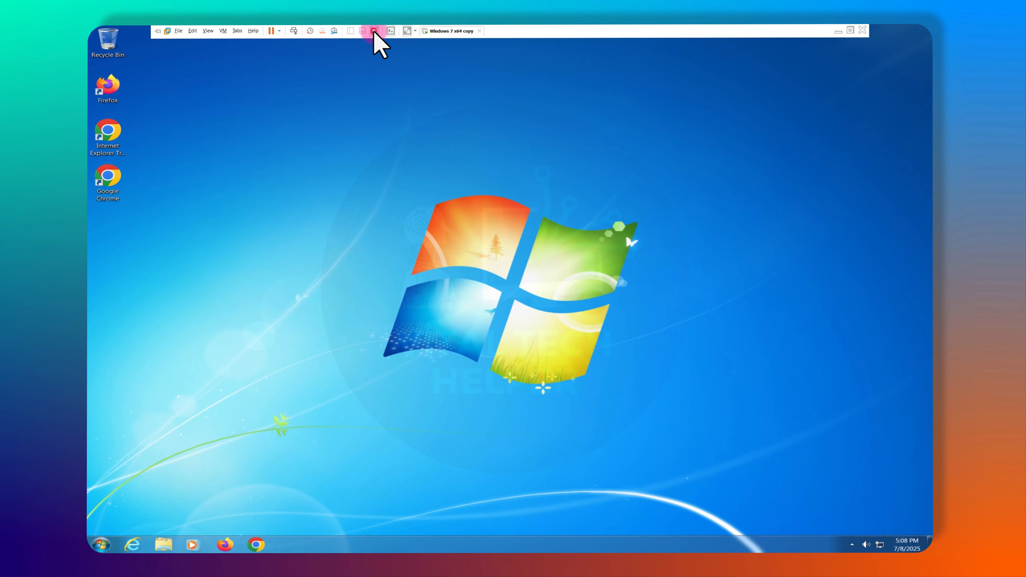
# Leave full screen, check the files in the host's Windows 7 x64 - Copy folder, and minimise File Explorer
pyautogui.click(374, 30)
pyautogui.click(579, 549)
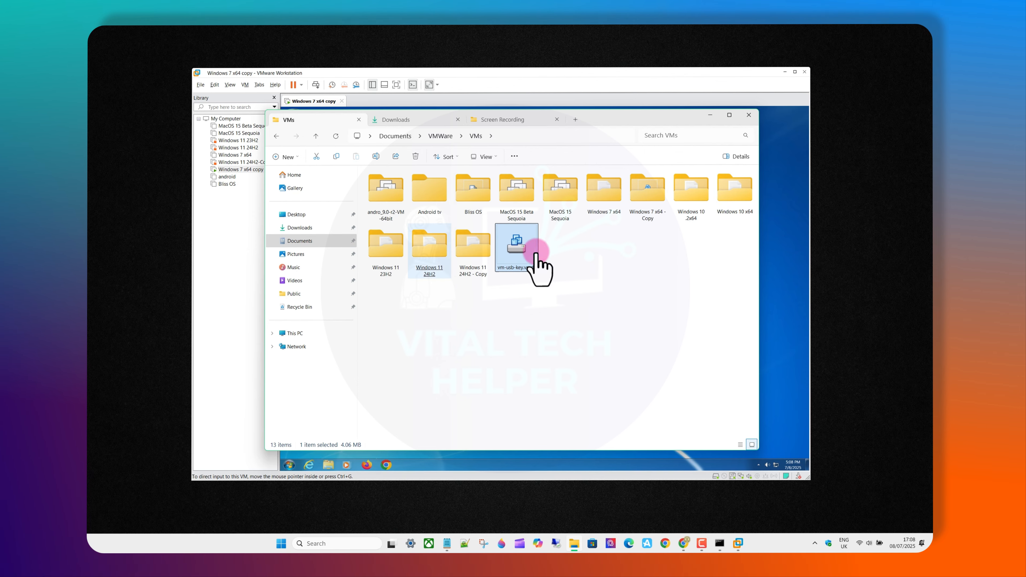
pyautogui.doubleClick(646, 202)
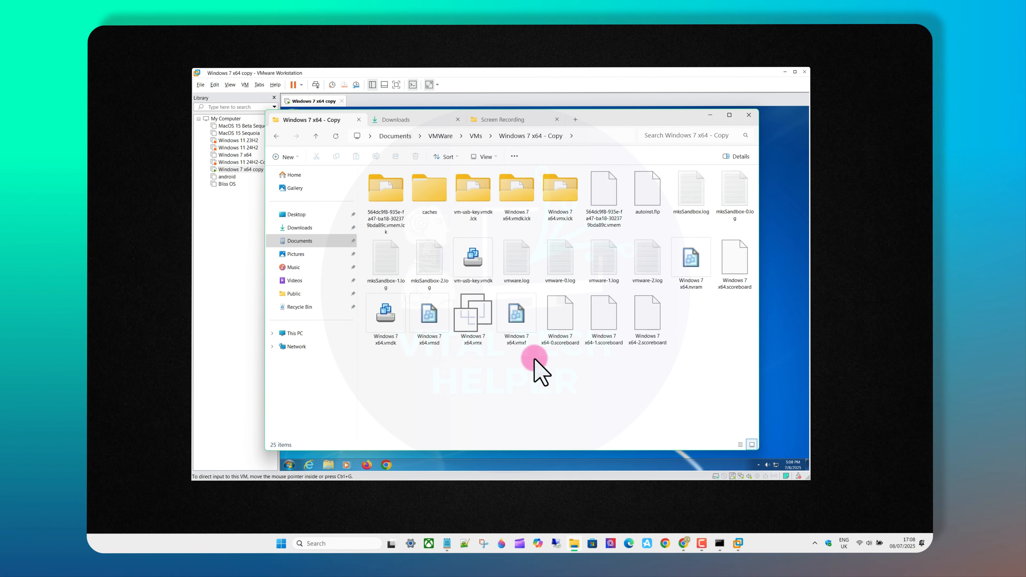
pyautogui.click(516, 342)
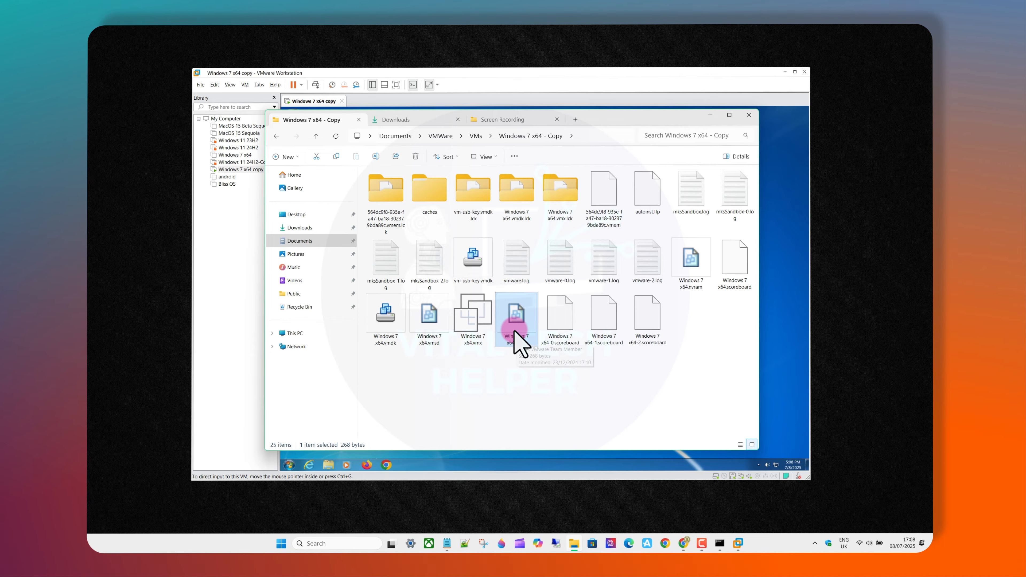
pyautogui.click(709, 116)
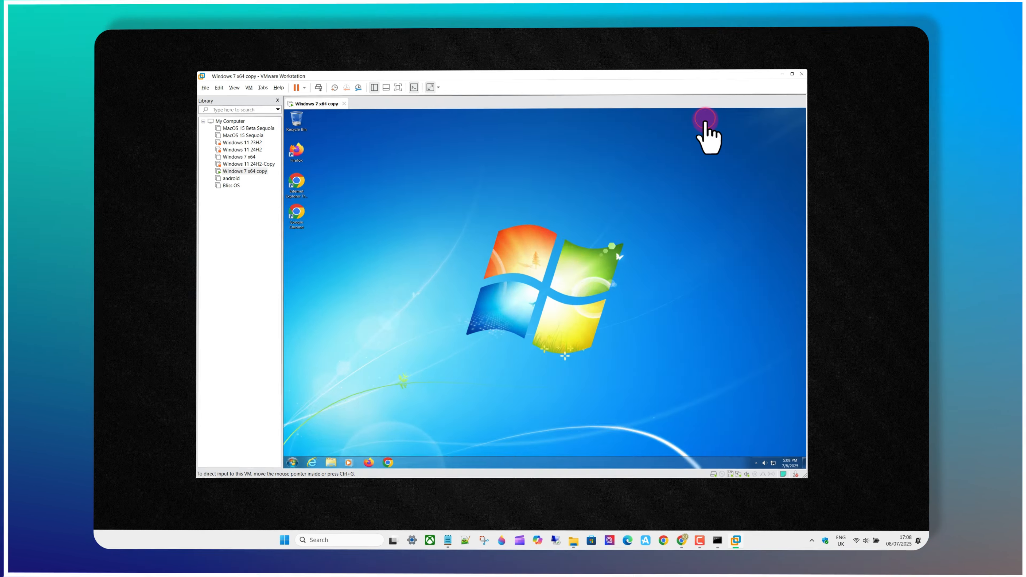